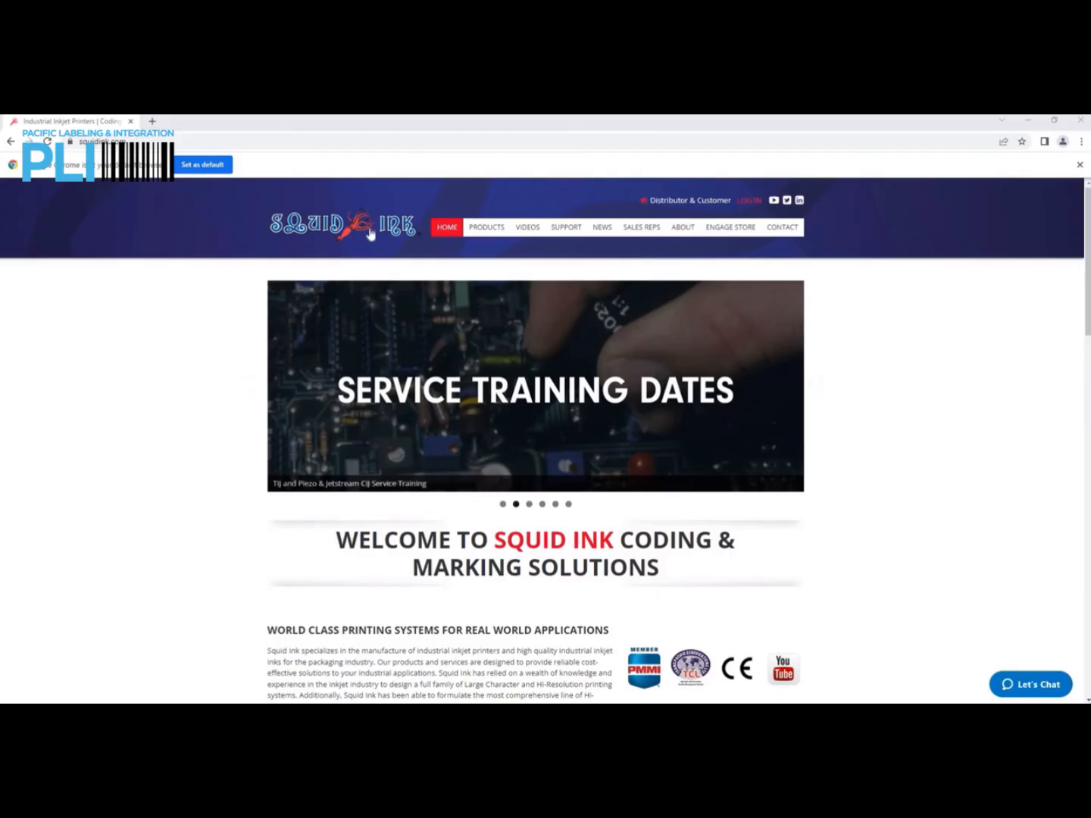
Open the Orion Coding & Marking Software page from the Squid Ink site's coding and marking software products.
{"action": "mouse_move", "coordinate": [479, 228]}
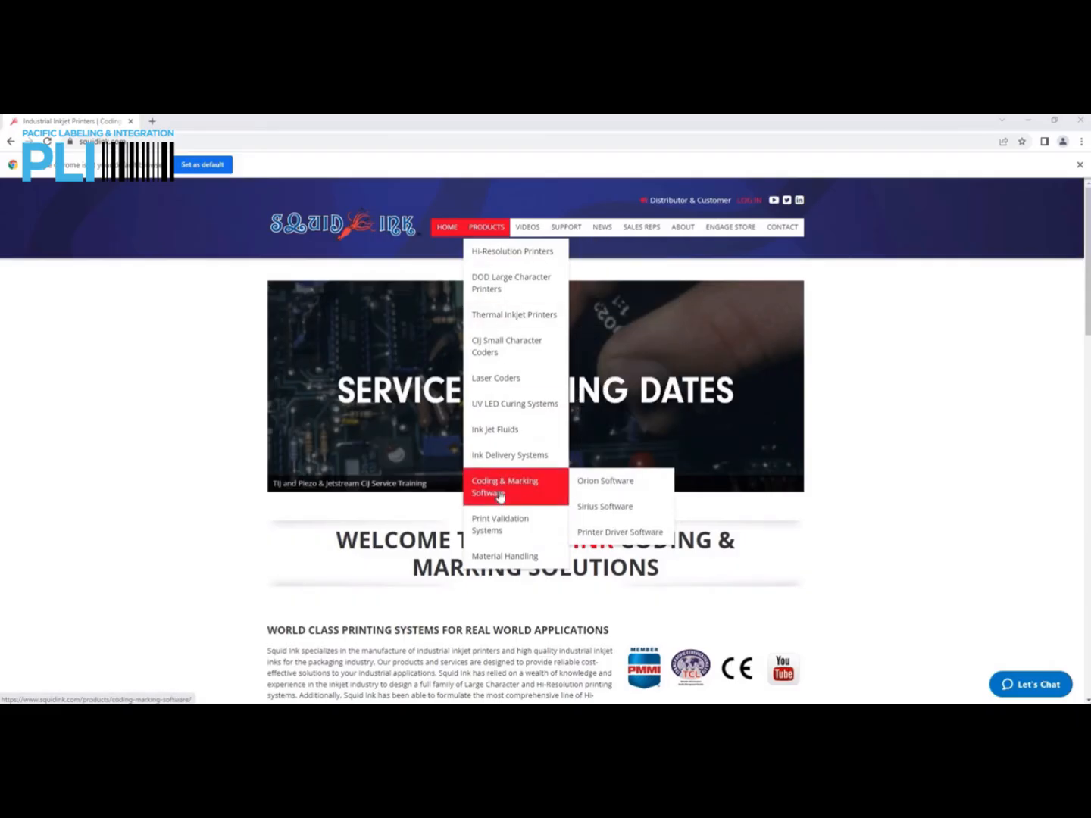
{"action": "left_click", "coordinate": [499, 497]}
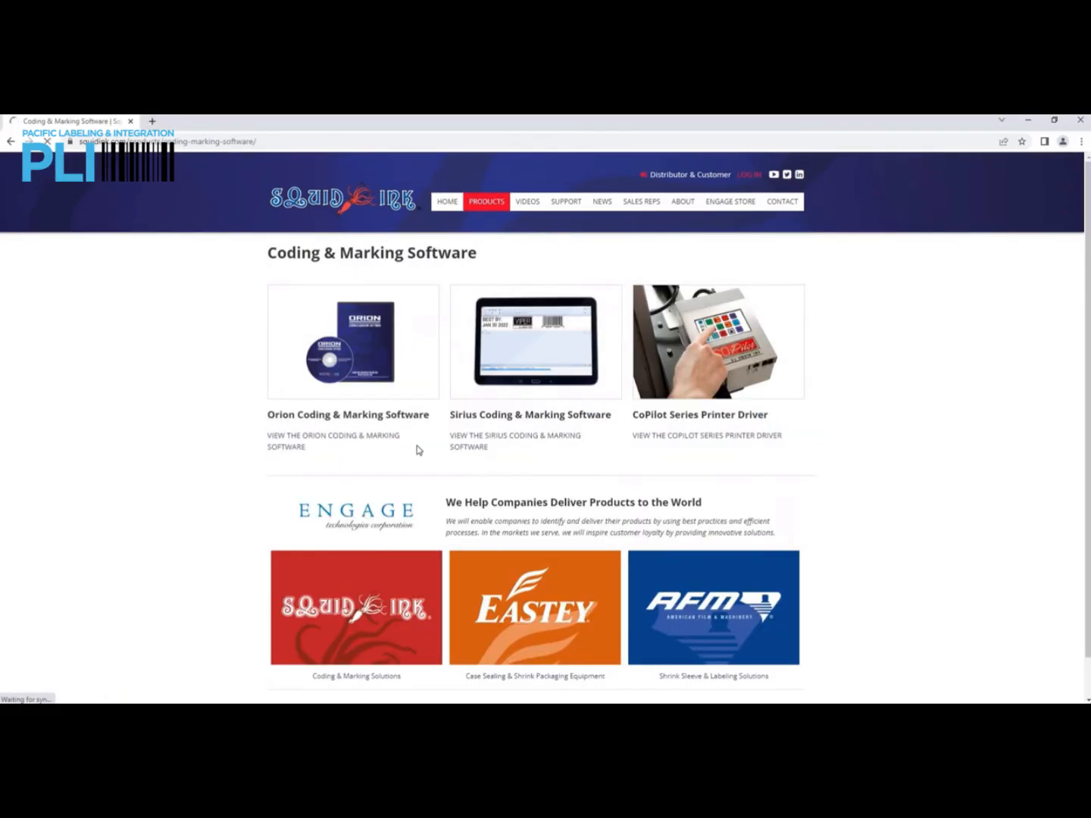
{"action": "left_click", "coordinate": [319, 360]}
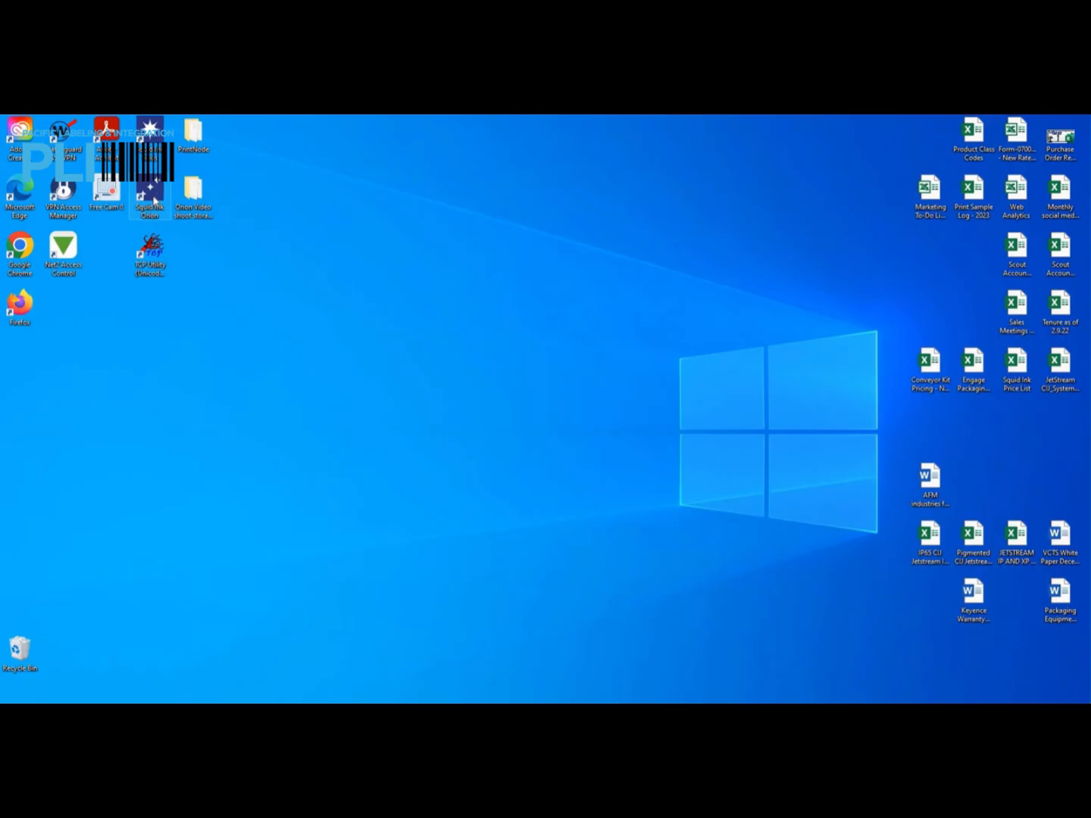
Switch to Squid Ink Orion by launching it from the desktop.
{"action": "double_click", "coordinate": [155, 201]}
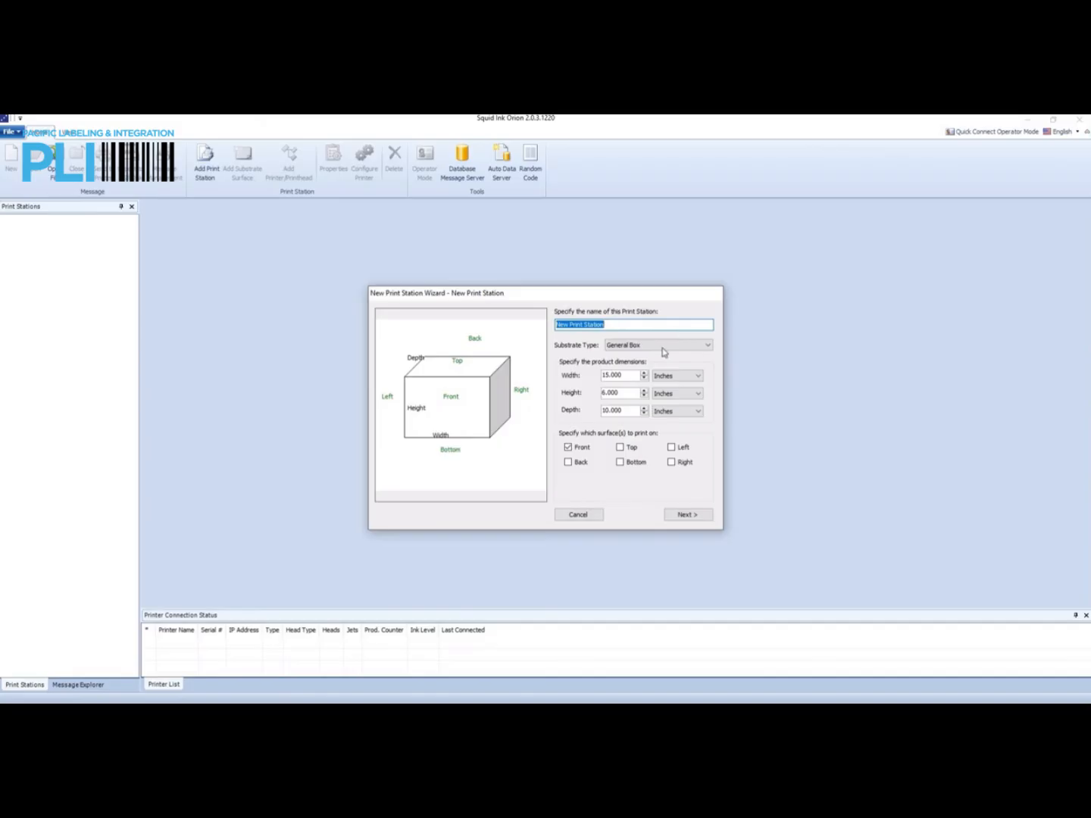
Preview the 2-Side Box, Pipe, Cylinder and Label substrate types for the new print station, and return to General Box.
{"action": "left_click", "coordinate": [709, 348]}
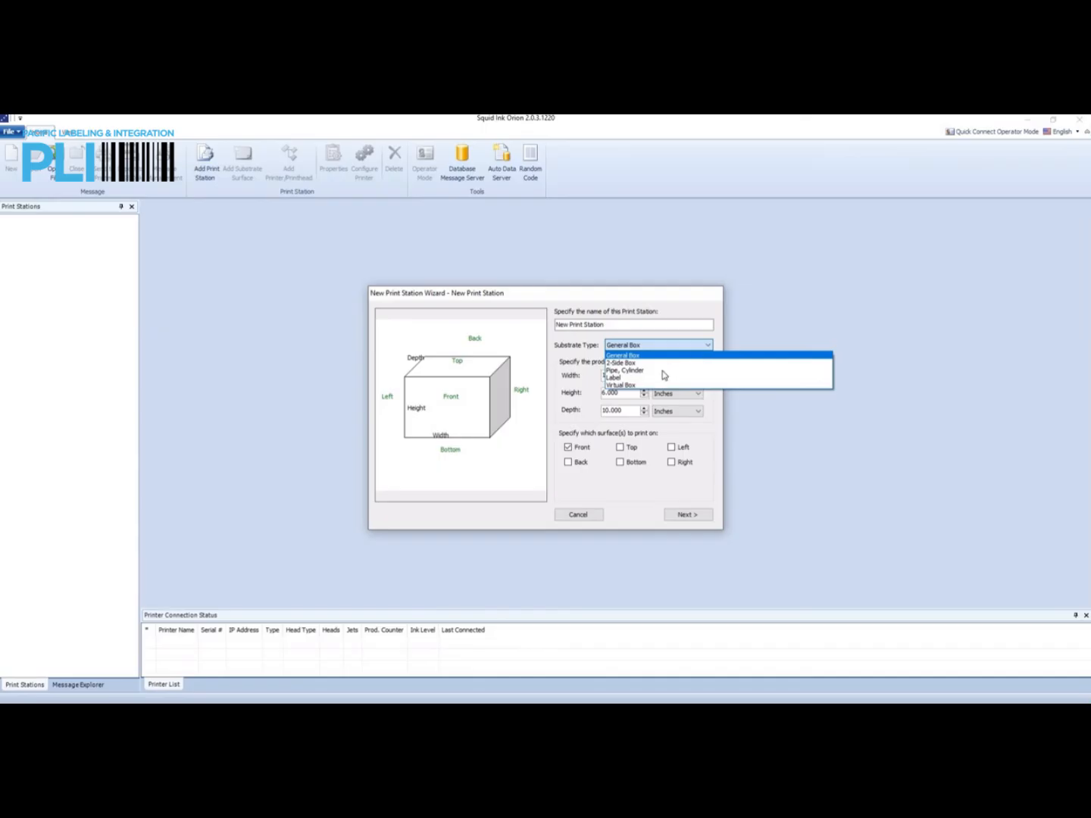
{"action": "left_click", "coordinate": [694, 348]}
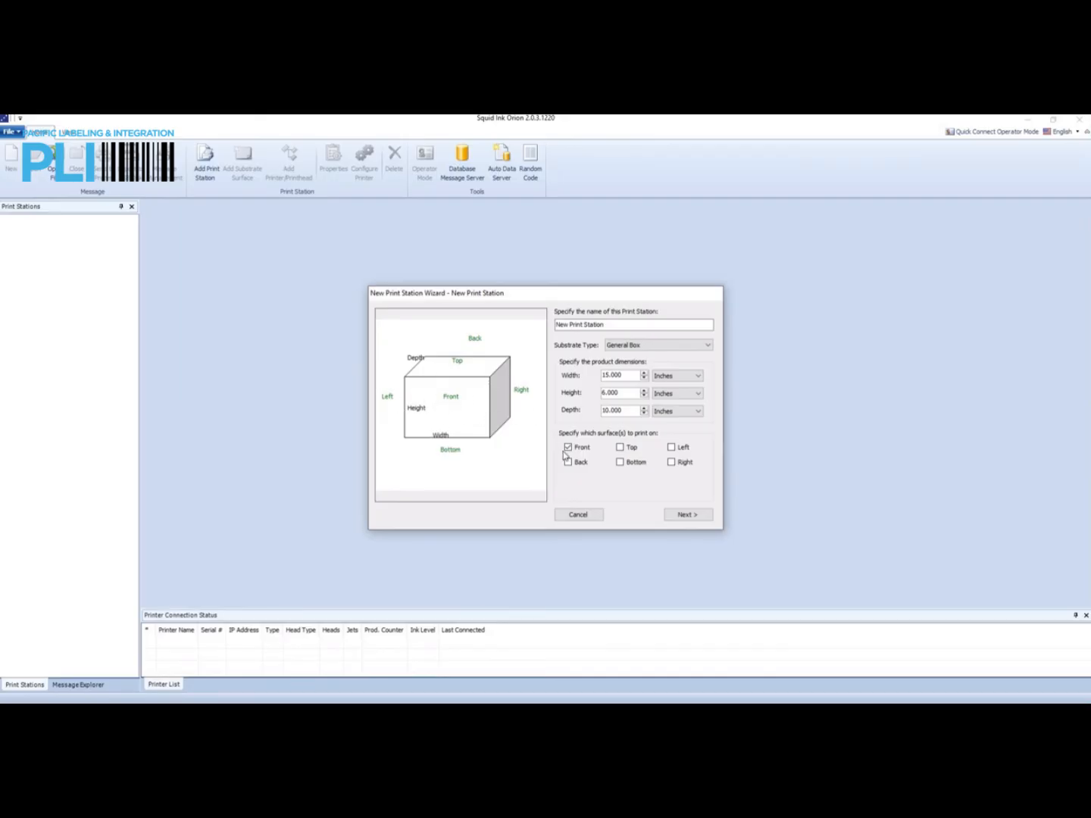
{"action": "left_click", "coordinate": [706, 347]}
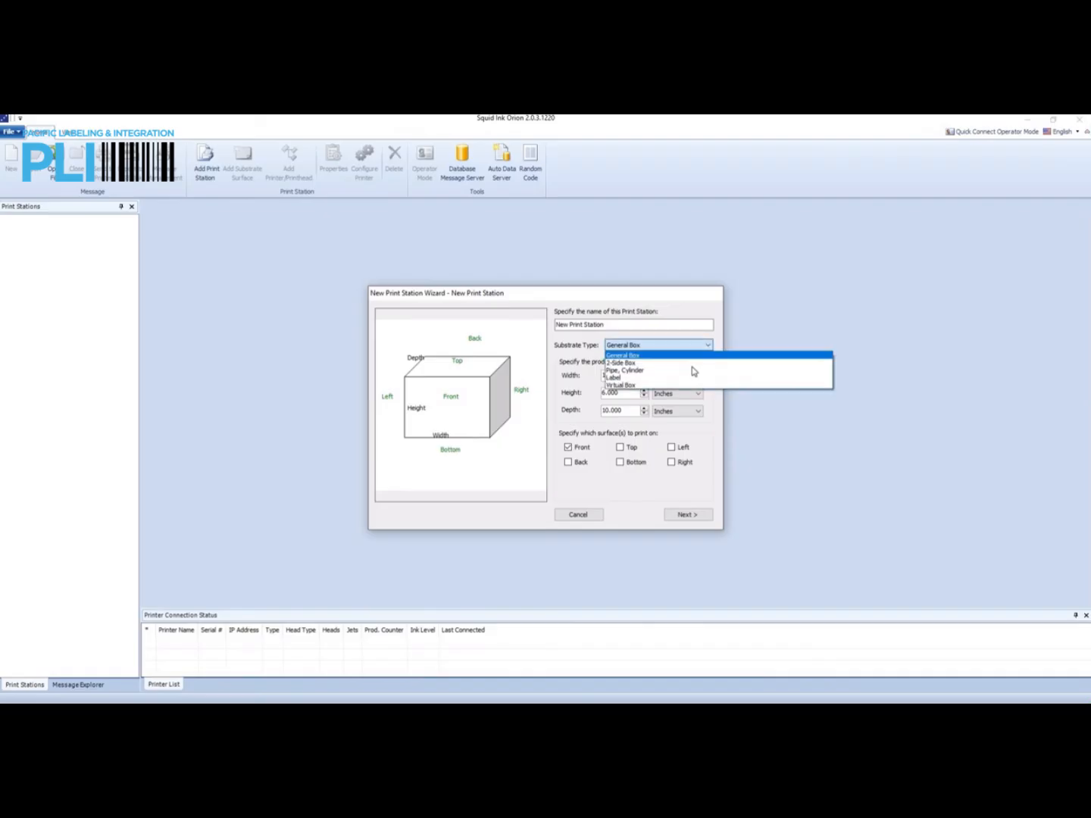
{"action": "left_click", "coordinate": [694, 370]}
{"action": "left_click", "coordinate": [567, 448]}
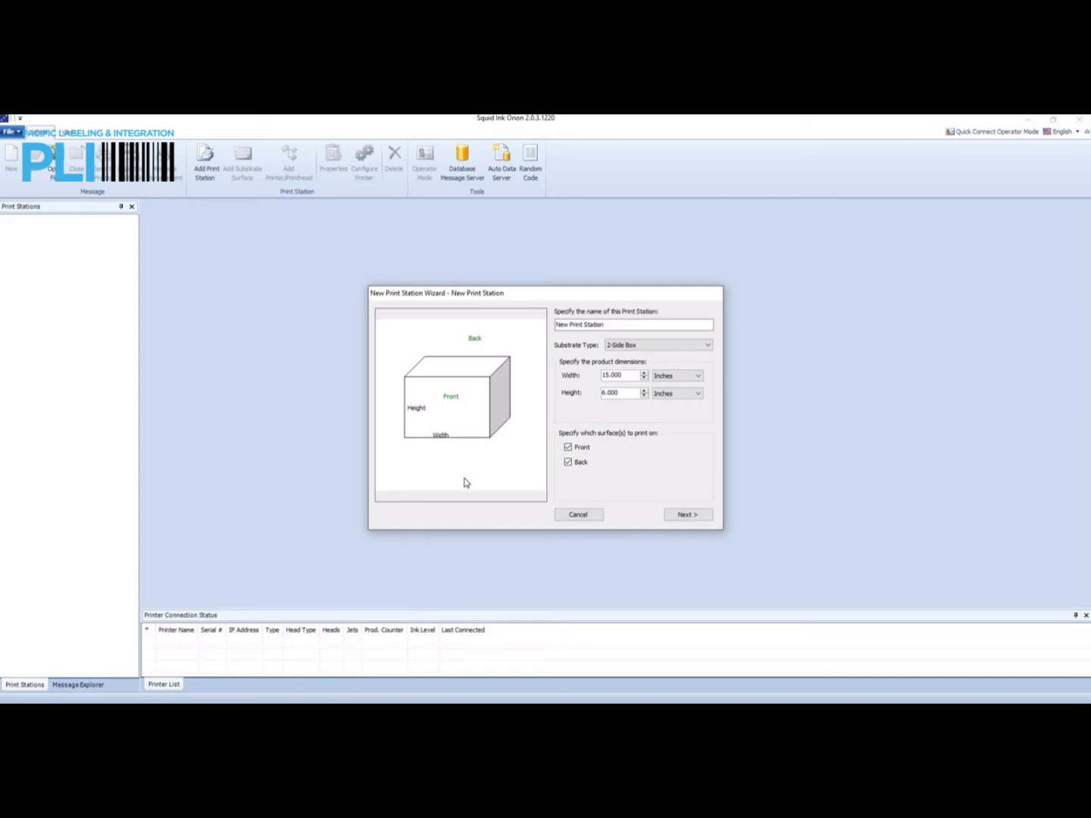
{"action": "left_click", "coordinate": [702, 347]}
{"action": "left_click", "coordinate": [682, 371]}
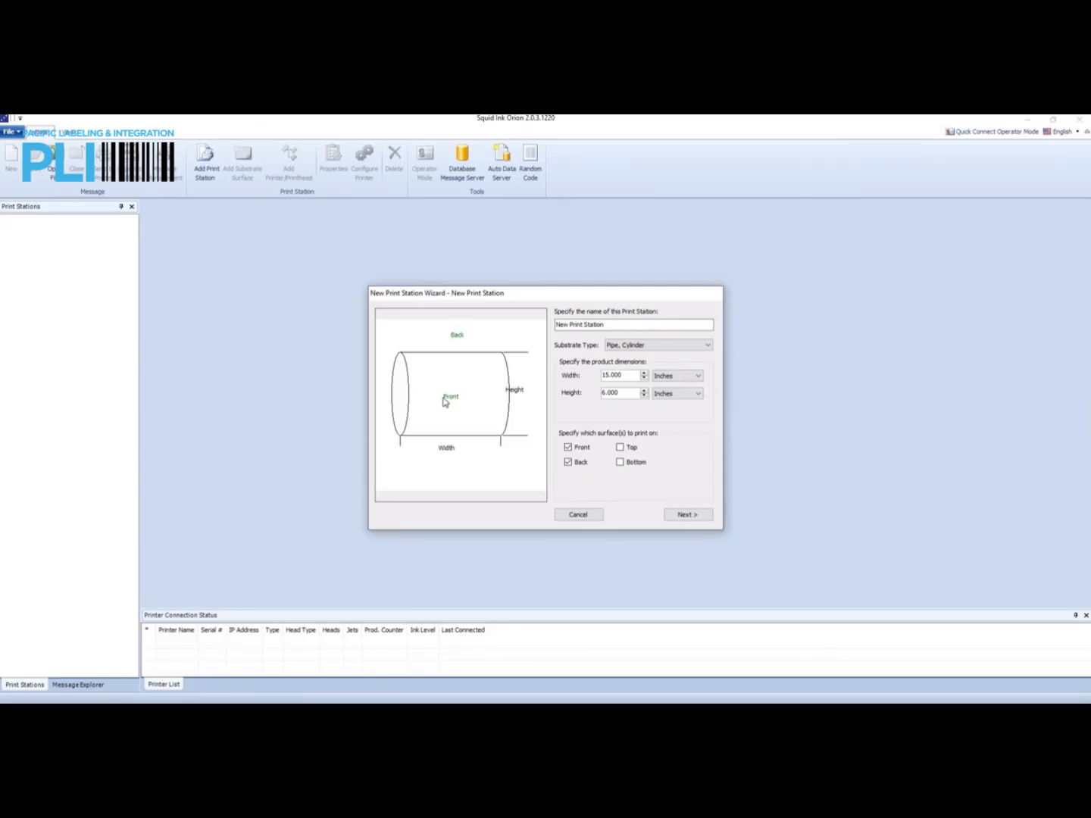
{"action": "left_click", "coordinate": [706, 347]}
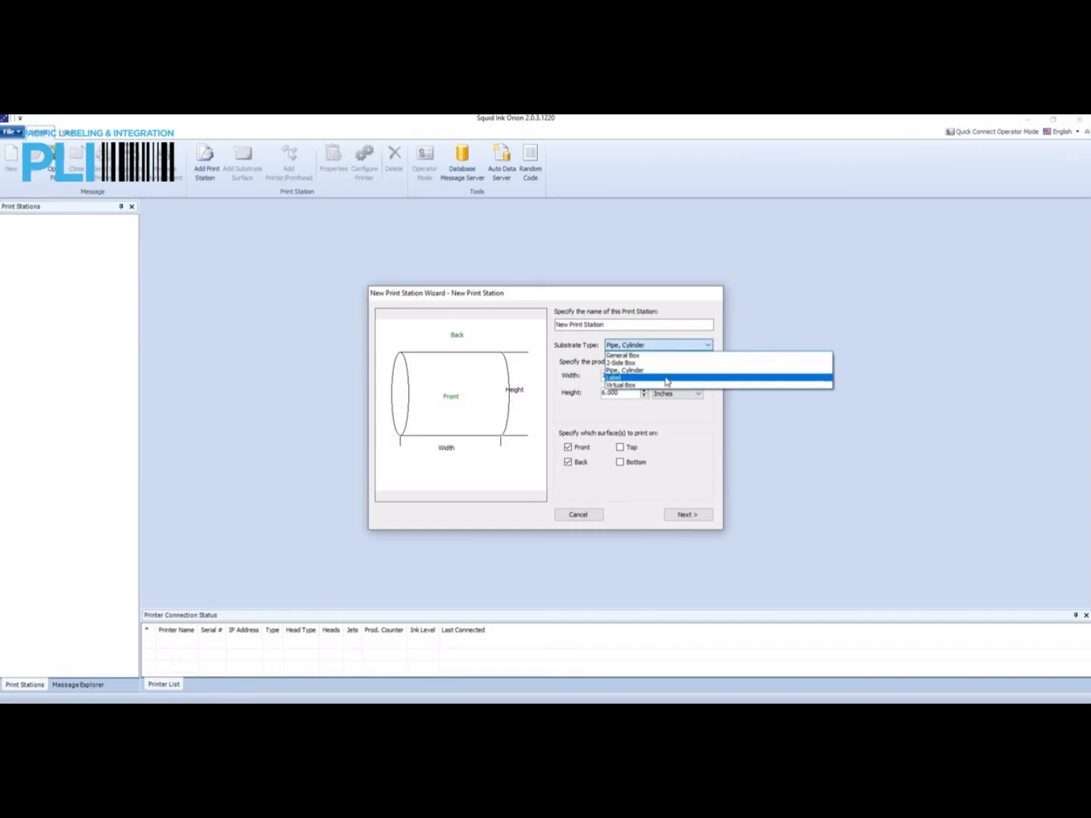
{"action": "left_click", "coordinate": [667, 378]}
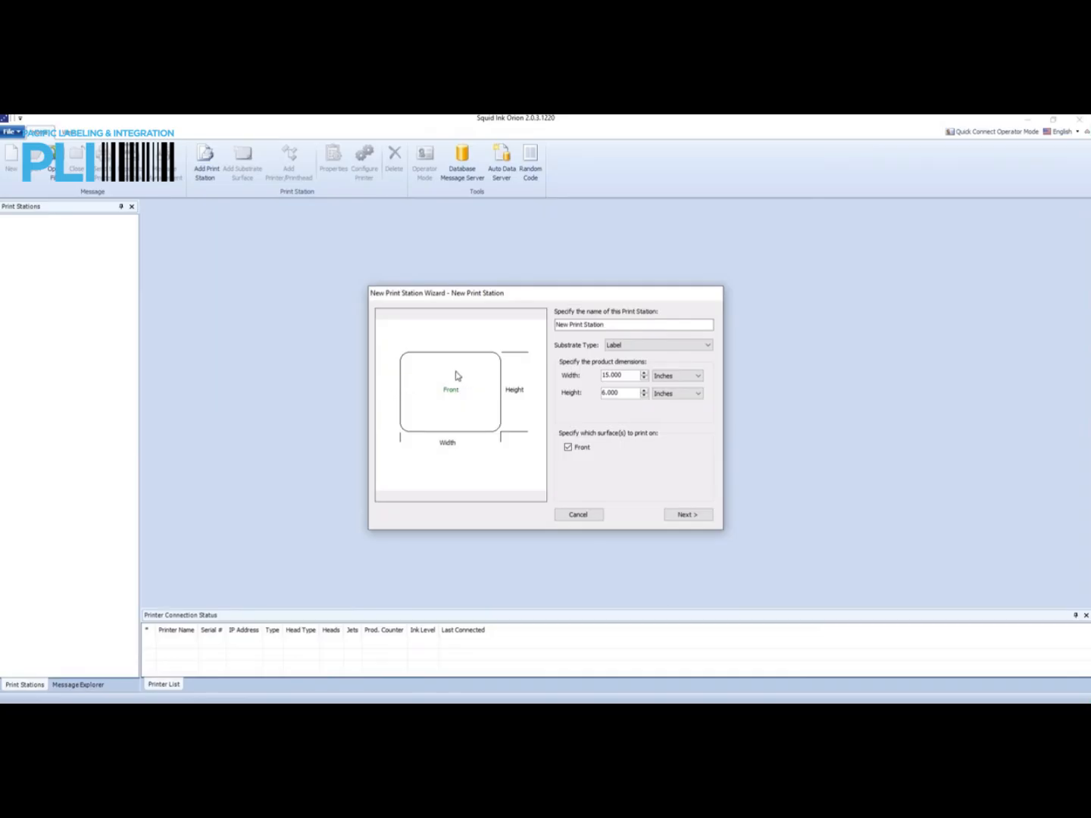
{"action": "left_click", "coordinate": [706, 347]}
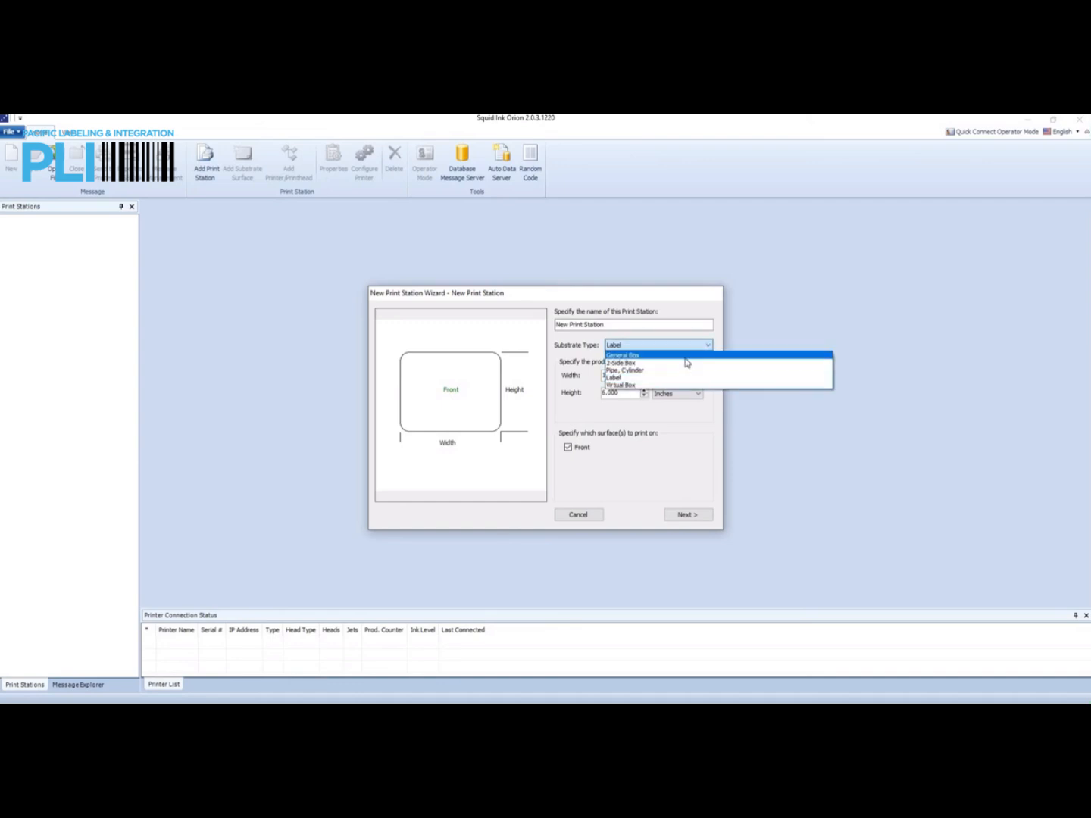
{"action": "left_click", "coordinate": [686, 357]}
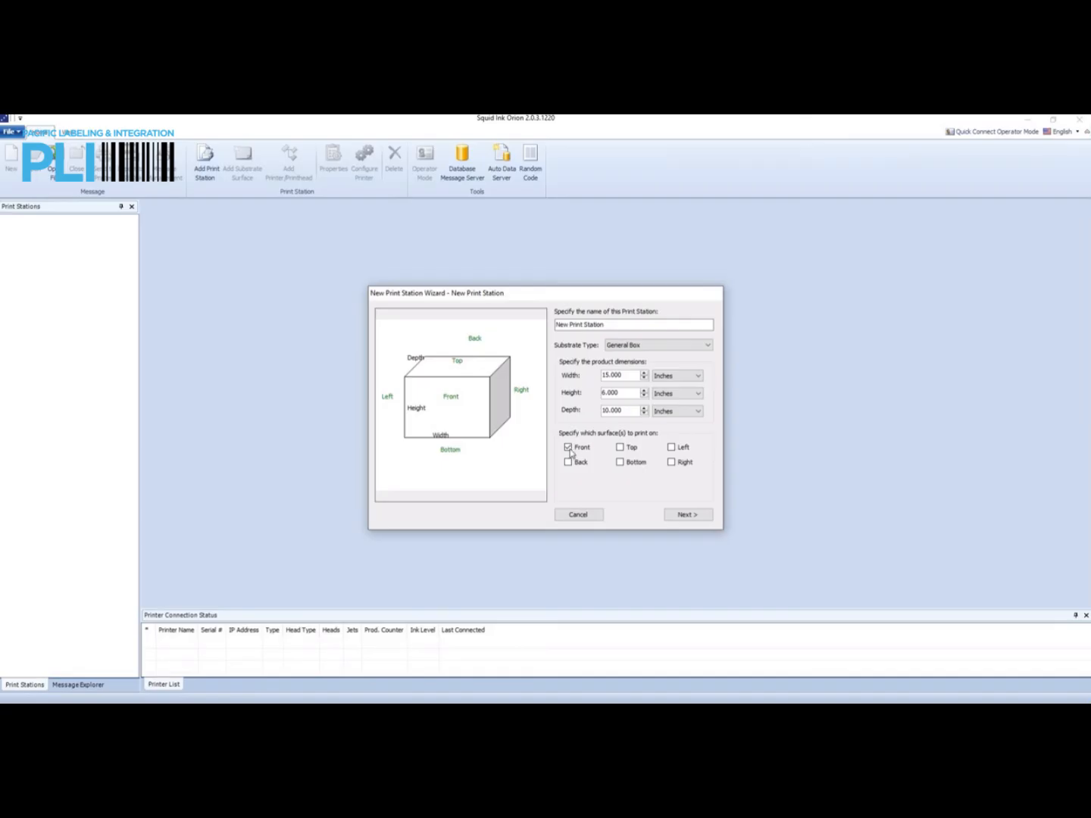
Name the new print station "Orion Training".
{"action": "left_click", "coordinate": [613, 328]}
{"action": "key", "text": "BackSpace"}
{"action": "key", "text": "BackSpace"}
{"action": "key", "text": "BackSpace"}
{"action": "key", "text": "BackSpace"}
{"action": "key", "text": "BackSpace"}
{"action": "key", "text": "BackSpace"}
{"action": "key", "text": "BackSpace"}
{"action": "key", "text": "BackSpace"}
{"action": "key", "text": "BackSpace"}
{"action": "key", "text": "BackSpace"}
{"action": "key", "text": "BackSpace"}
{"action": "key", "text": "BackSpace"}
{"action": "key", "text": "BackSpace"}
{"action": "key", "text": "BackSpace"}
{"action": "key", "text": "BackSpace"}
{"action": "key", "text": "BackSpace"}
{"action": "key", "text": "BackSpace"}
{"action": "type", "text": "Orion TRaining"}
{"action": "left_click", "coordinate": [581, 324]}
{"action": "key", "text": "BackSpace"}
{"action": "type", "text": "r"}
Set the product width to 15.000 inches and finish creating the print station with its Front substrate surface.
{"action": "left_click", "coordinate": [643, 380]}
{"action": "left_click", "coordinate": [644, 379]}
{"action": "left_click", "coordinate": [643, 378]}
{"action": "left_click", "coordinate": [645, 372]}
{"action": "left_click", "coordinate": [644, 372]}
{"action": "left_click", "coordinate": [694, 518]}
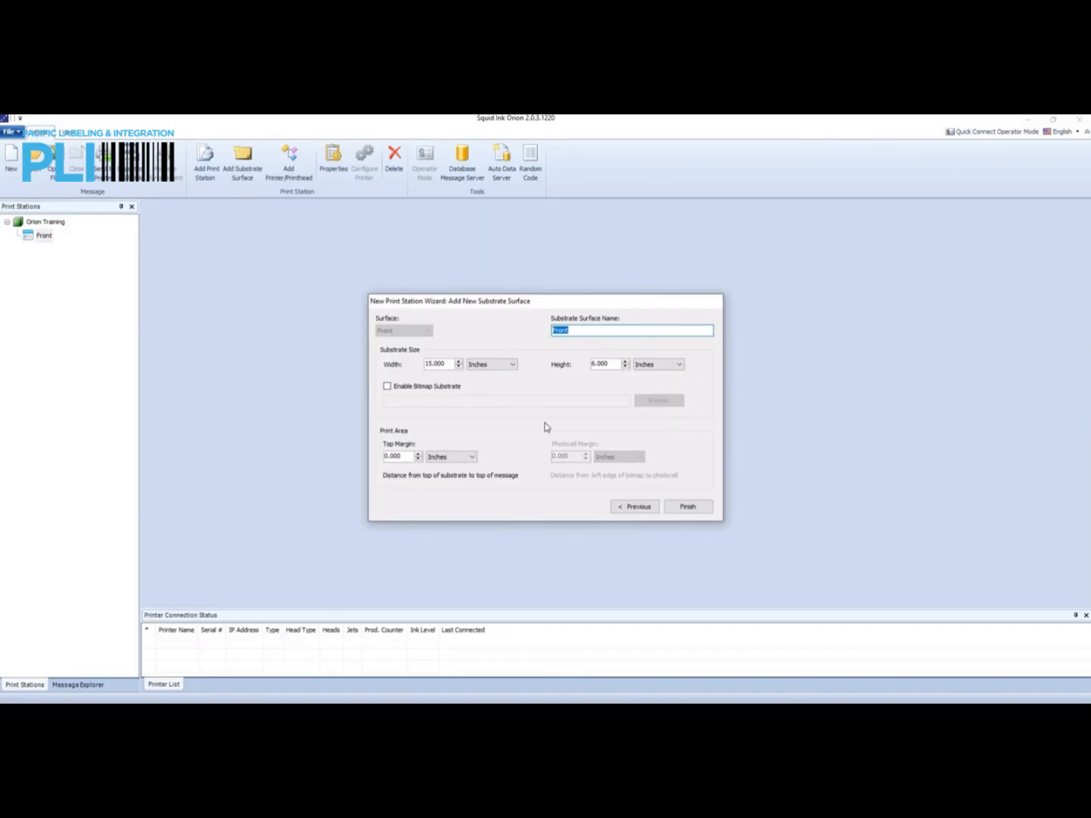
{"action": "left_click", "coordinate": [701, 515]}
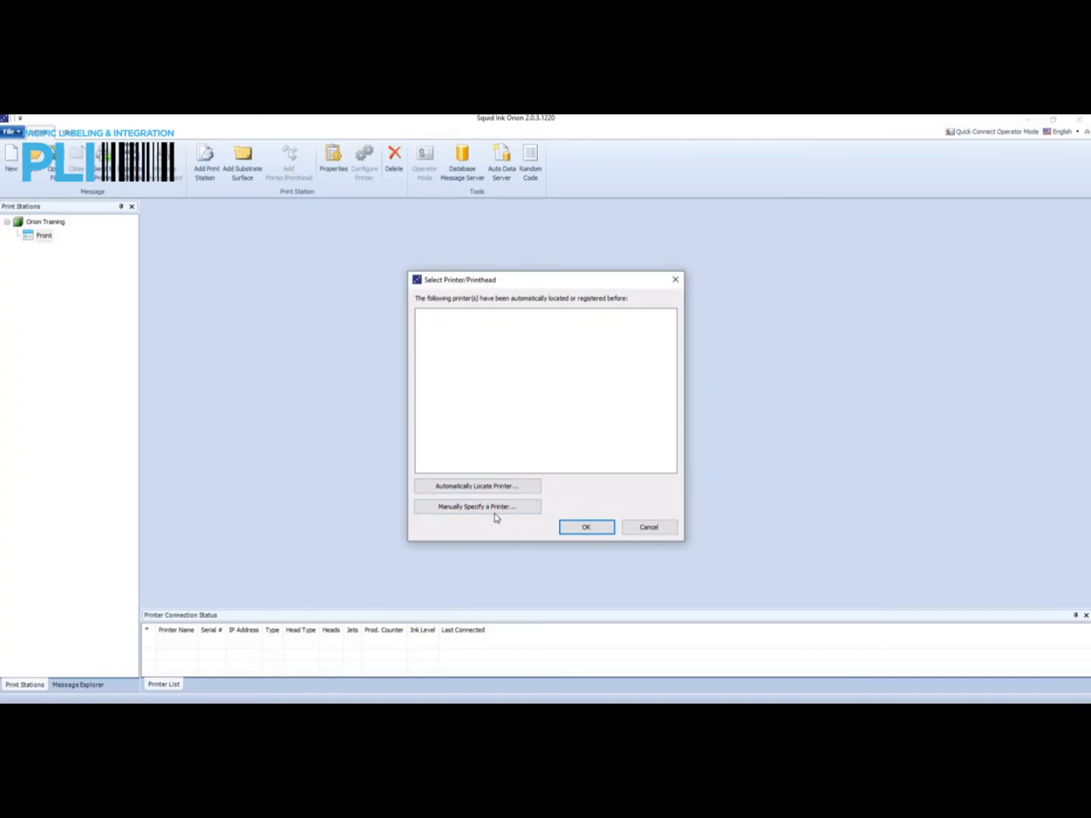
Open the properties for manually specifying a printer for the Front surface.
{"action": "left_click", "coordinate": [458, 513]}
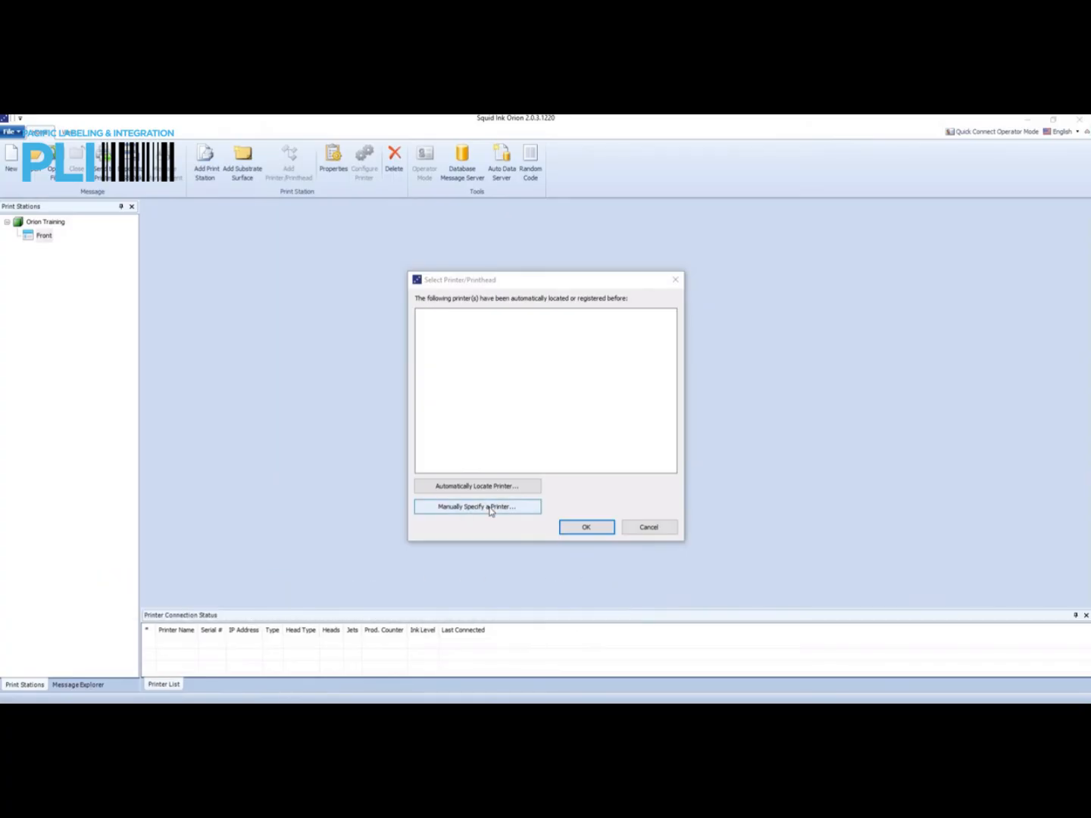
{"action": "left_click", "coordinate": [489, 511]}
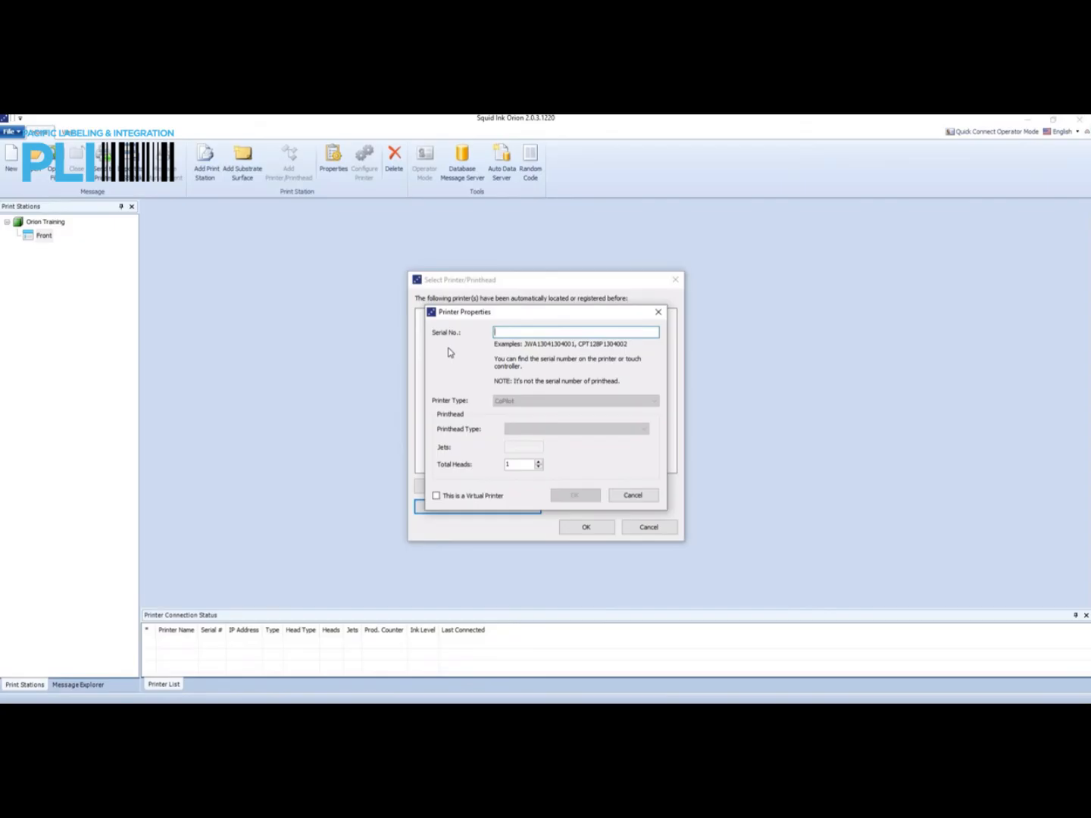
Try identifying the printer by entering its serial number, and clear the entry again.
{"action": "type", "text": "CTTMAXA2110010"}
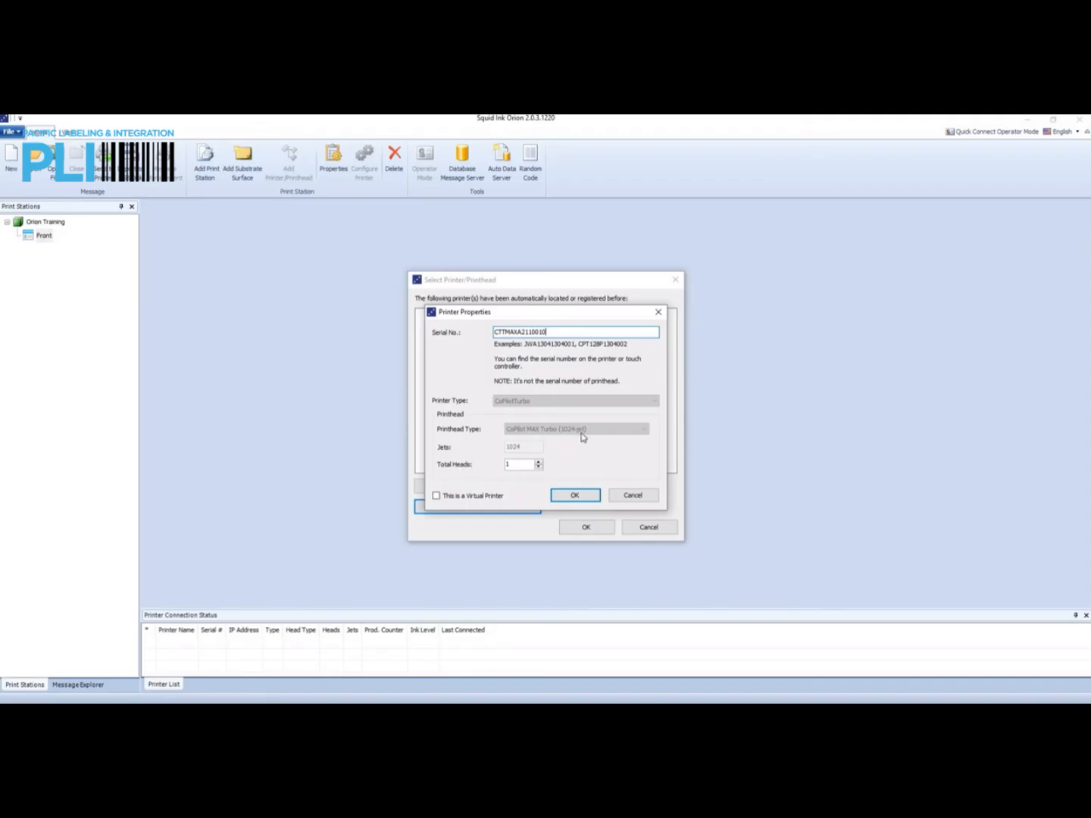
{"action": "left_click", "coordinate": [539, 467]}
{"action": "left_click", "coordinate": [539, 468]}
{"action": "left_click", "coordinate": [554, 332]}
{"action": "left_click", "coordinate": [556, 331]}
{"action": "key", "text": "BackSpace"}
{"action": "key", "text": "BackSpace"}
{"action": "key", "text": "BackSpace"}
{"action": "key", "text": "BackSpace"}
{"action": "key", "text": "BackSpace"}
{"action": "key", "text": "BackSpace"}
{"action": "key", "text": "BackSpace"}
{"action": "key", "text": "BackSpace"}
{"action": "key", "text": "BackSpace"}
{"action": "key", "text": "BackSpace"}
{"action": "key", "text": "BackSpace"}
{"action": "key", "text": "BackSpace"}
{"action": "key", "text": "BackSpace"}
{"action": "key", "text": "BackSpace"}
Add a virtual CoPilotTurbo printer with one CoPilot MAX Turbo (1024-jet) printhead.
{"action": "left_click", "coordinate": [437, 496]}
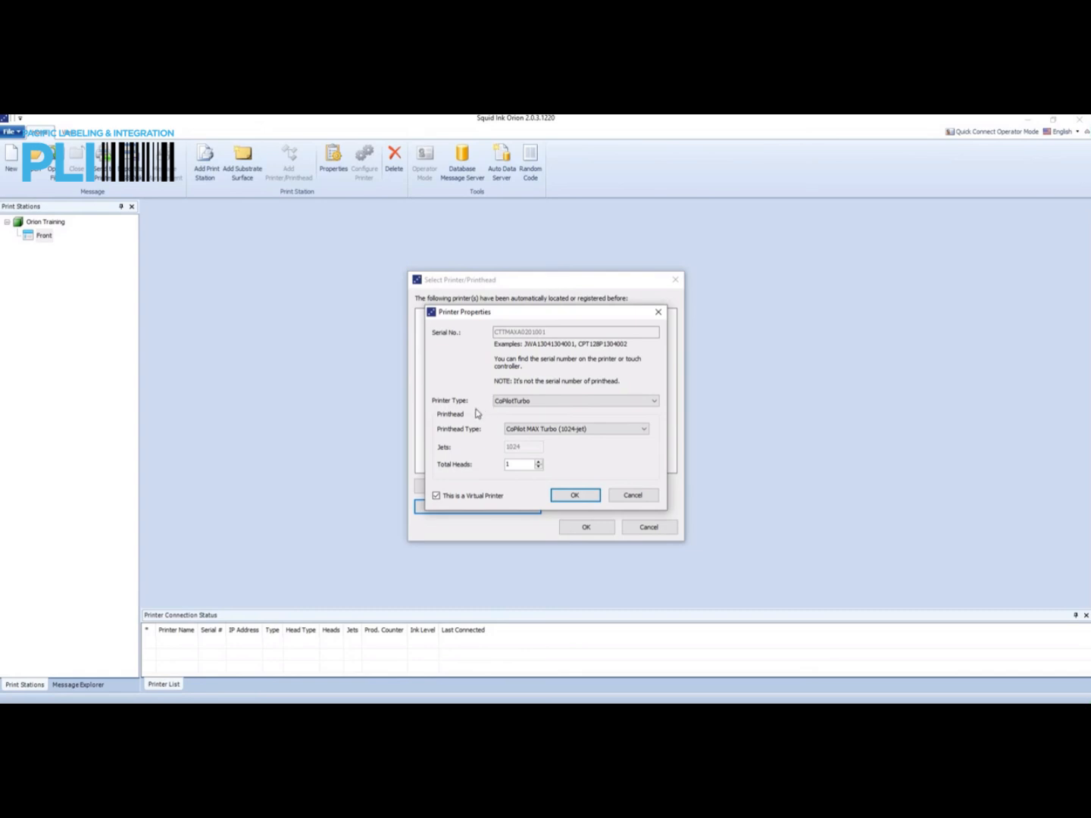
{"action": "left_click", "coordinate": [437, 497]}
{"action": "left_click", "coordinate": [655, 402]}
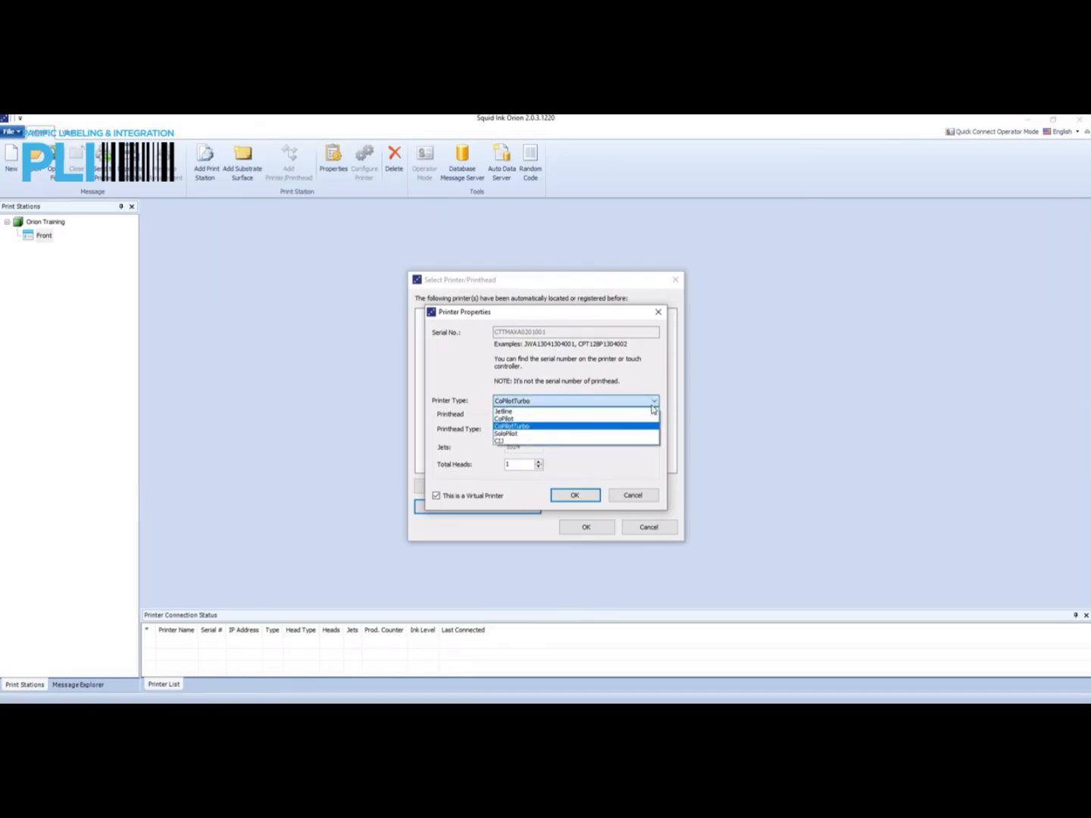
{"action": "left_click", "coordinate": [655, 402]}
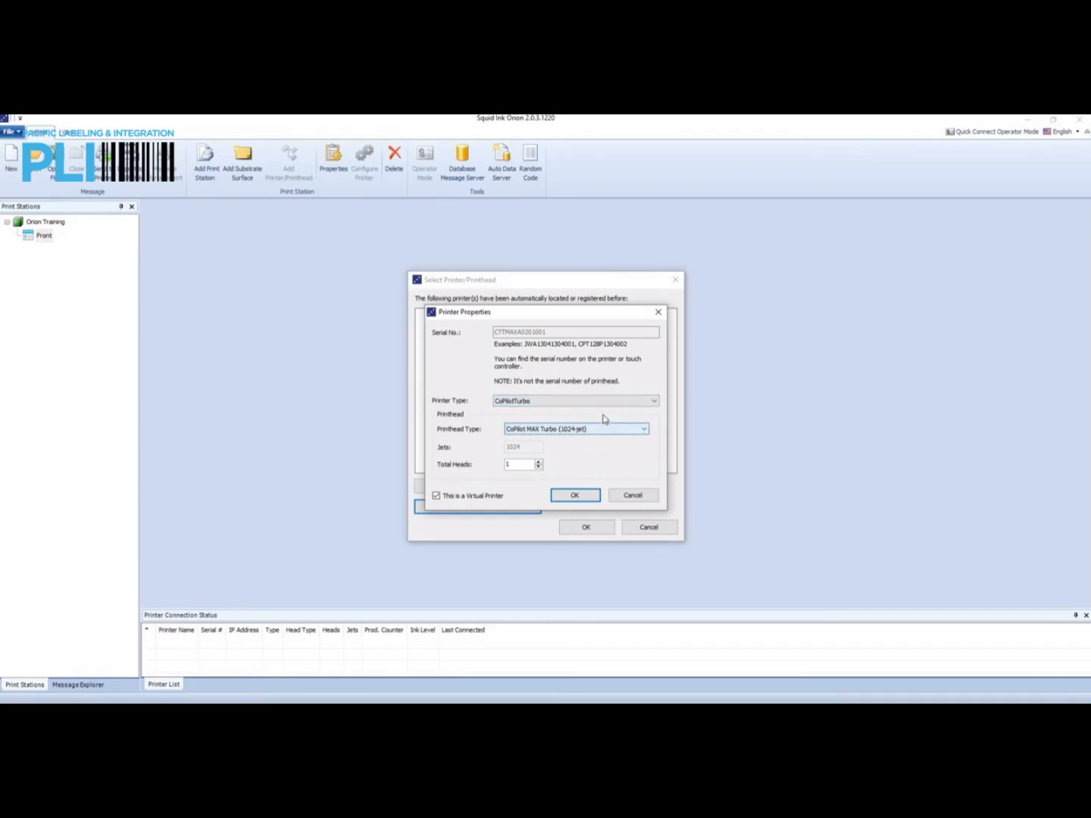
{"action": "left_click", "coordinate": [641, 431]}
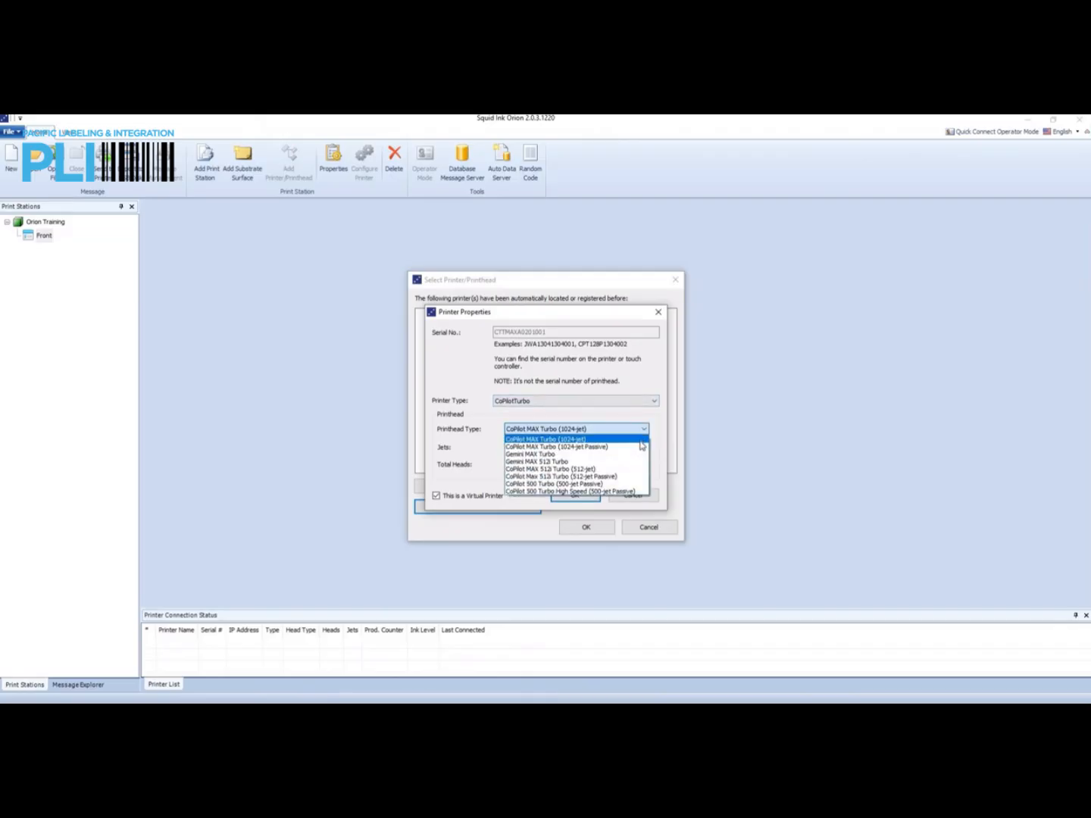
{"action": "left_click", "coordinate": [643, 431]}
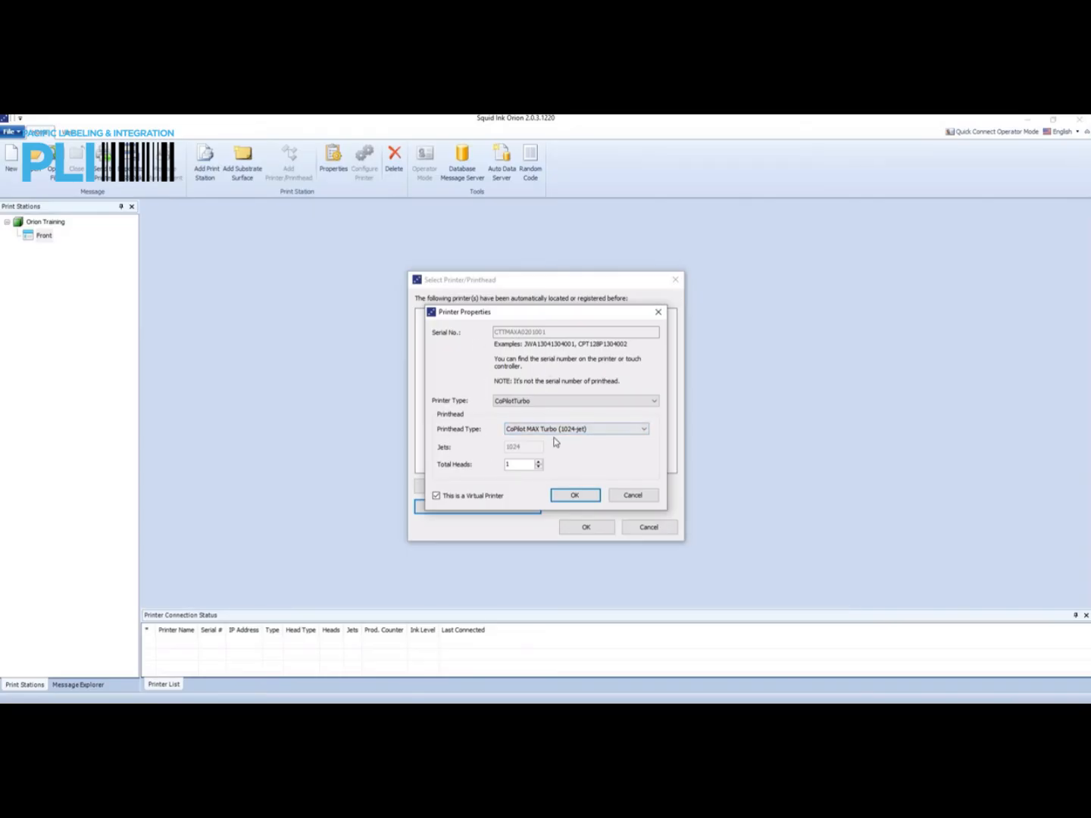
{"action": "left_click", "coordinate": [576, 496]}
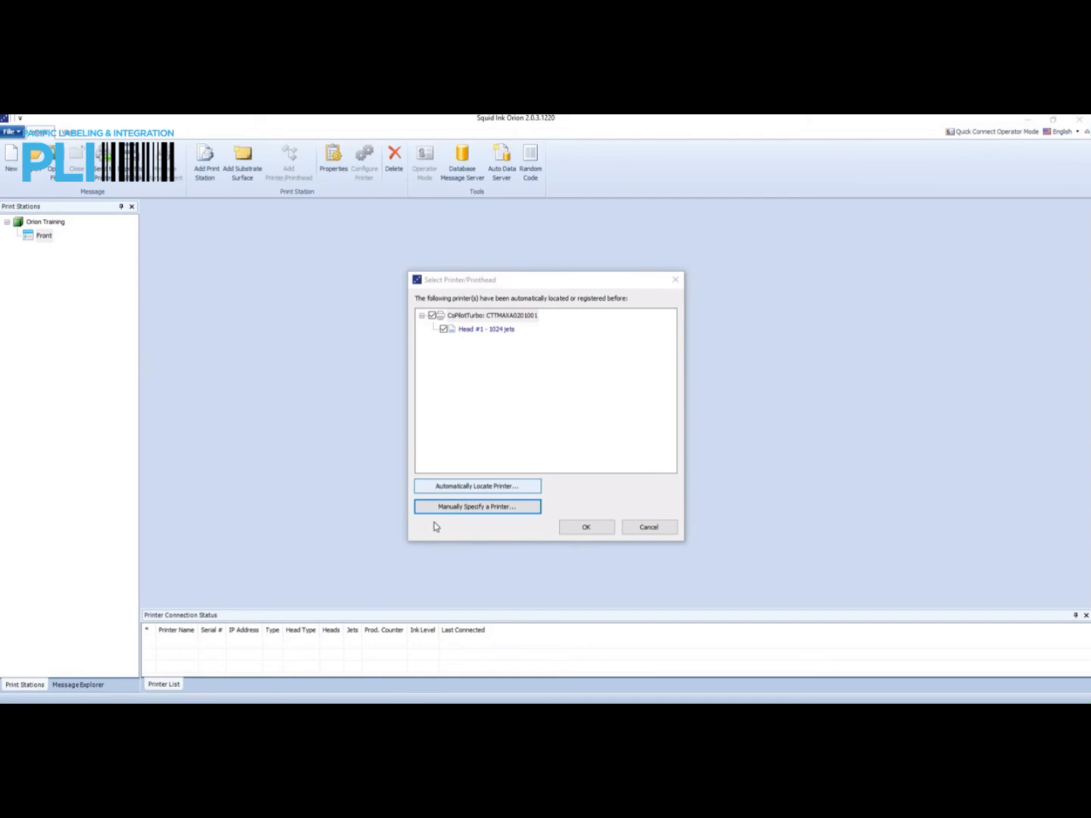
Locate printers automatically and add only Head #1 of the CoPilotTurbo at 169.254.99.152, retrieving its latest configuration data.
{"action": "left_click", "coordinate": [460, 488]}
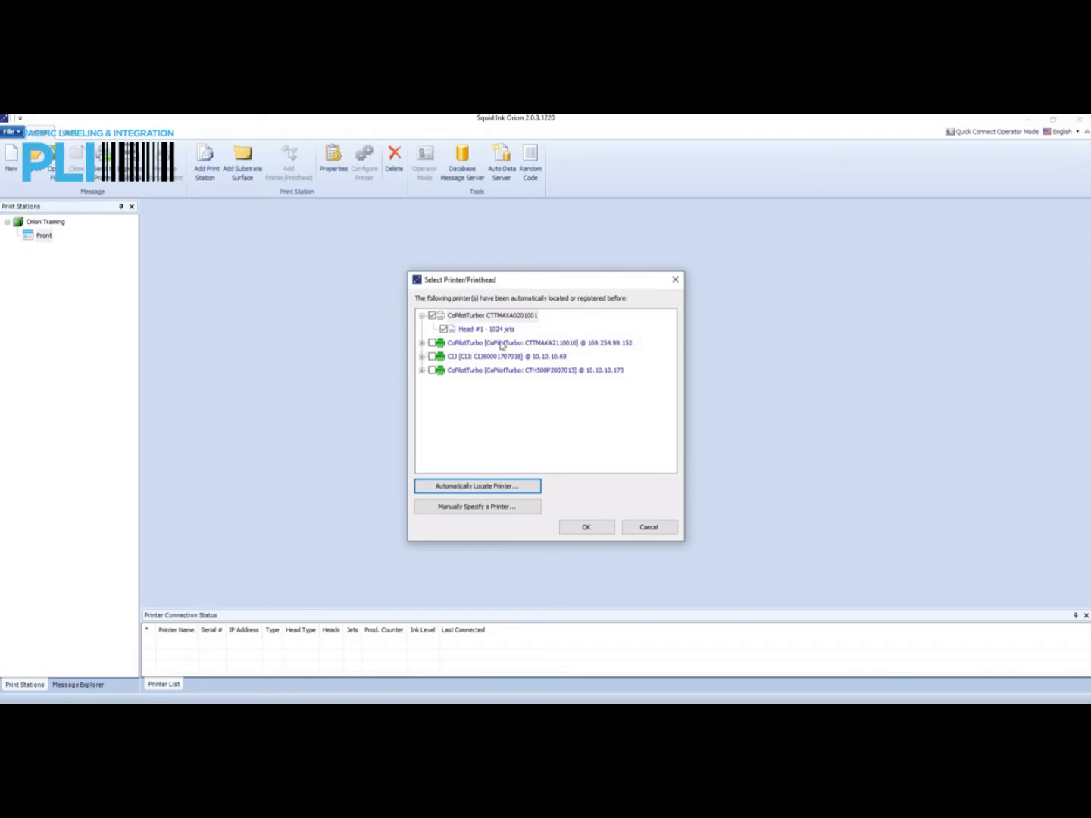
{"action": "left_click", "coordinate": [422, 344]}
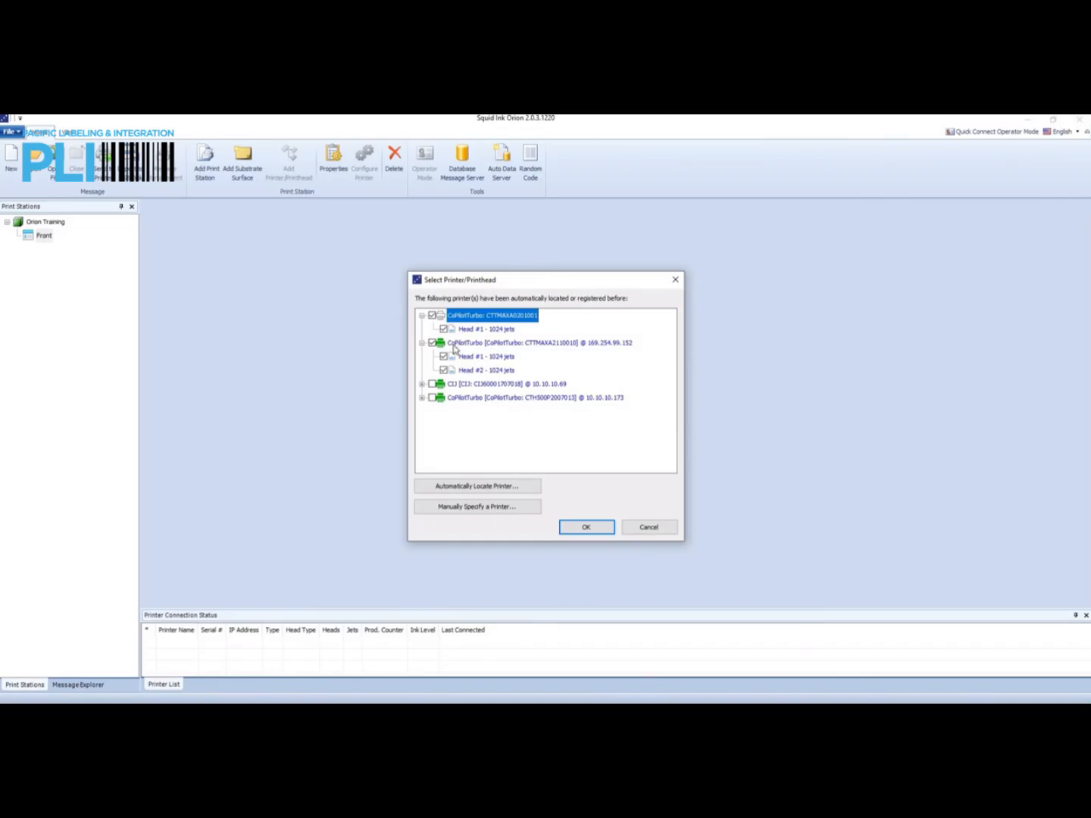
{"action": "left_click", "coordinate": [444, 370]}
{"action": "left_click", "coordinate": [591, 529]}
{"action": "left_click", "coordinate": [592, 529]}
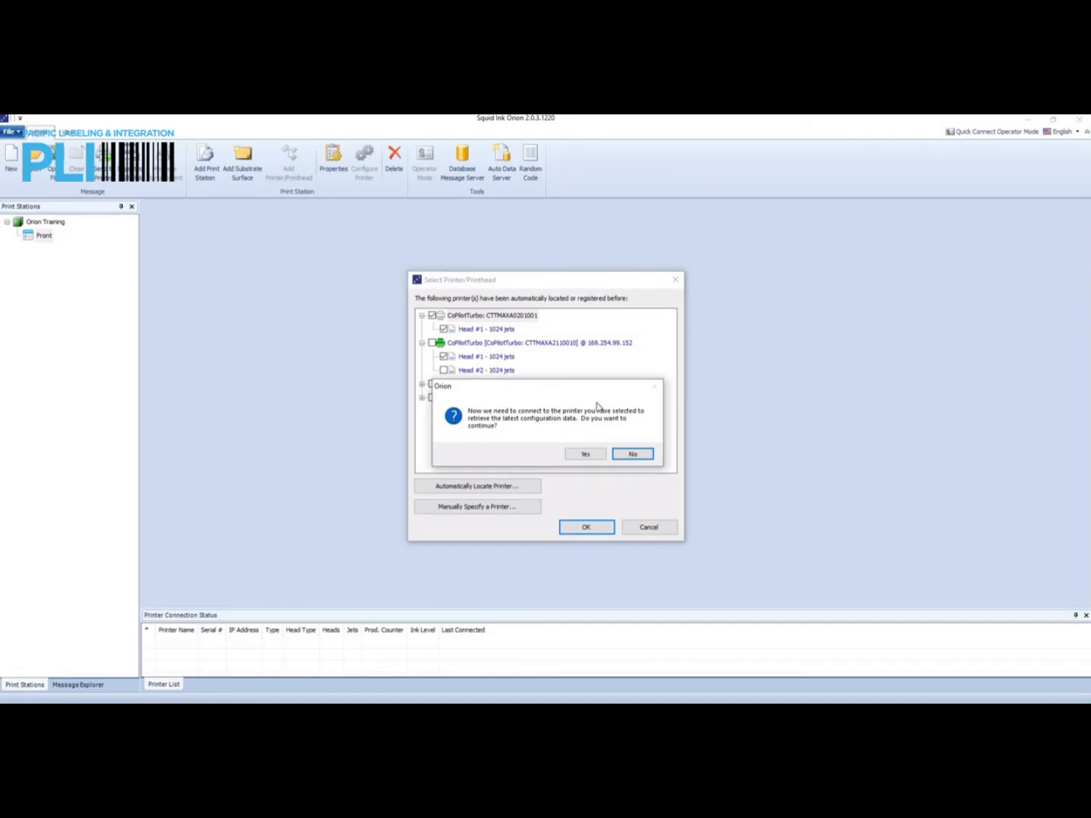
{"action": "left_click", "coordinate": [585, 456]}
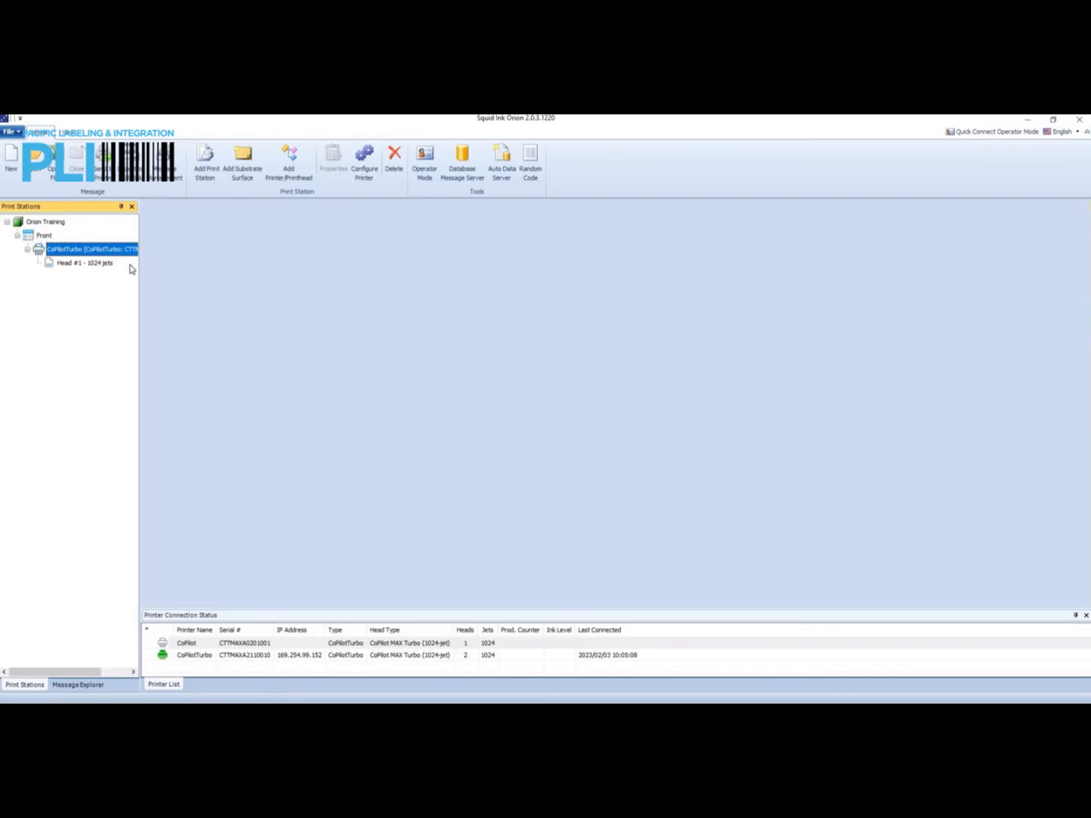
Create a new message named "Training MSG" for the Orion Training print station.
{"action": "left_click_drag", "start_coordinate": [157, 277], "coordinate": [204, 283]}
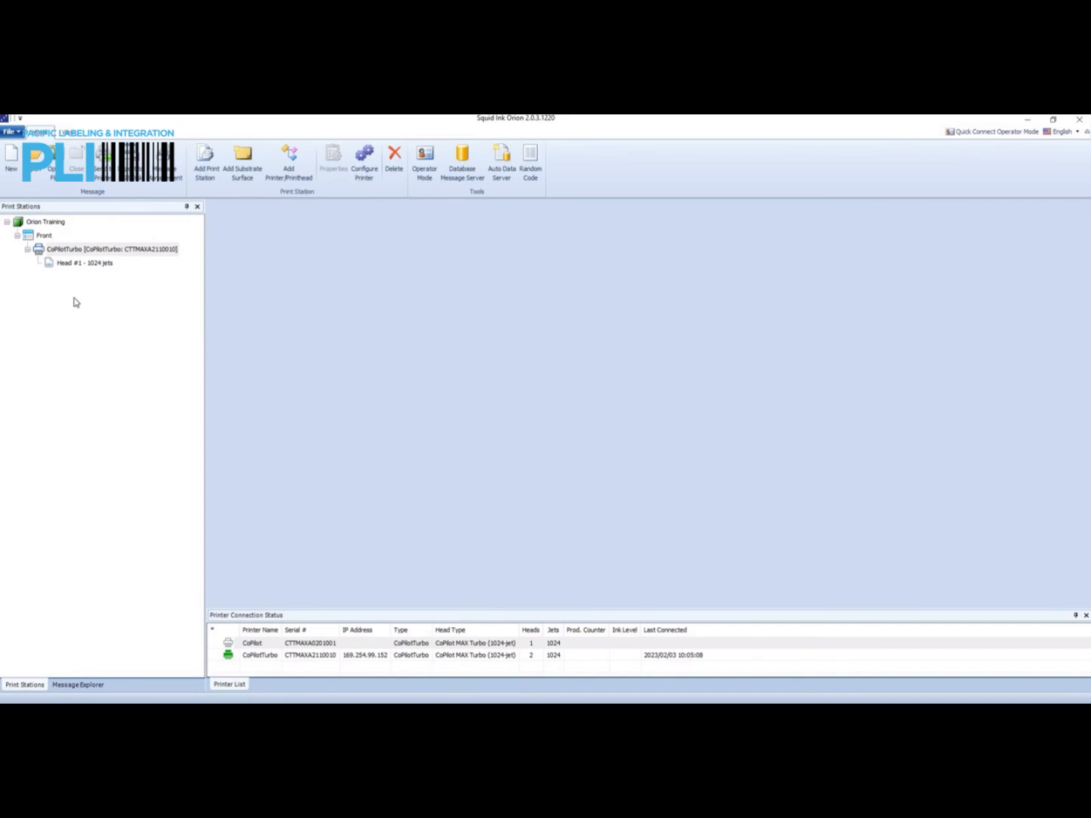
{"action": "left_click", "coordinate": [76, 263]}
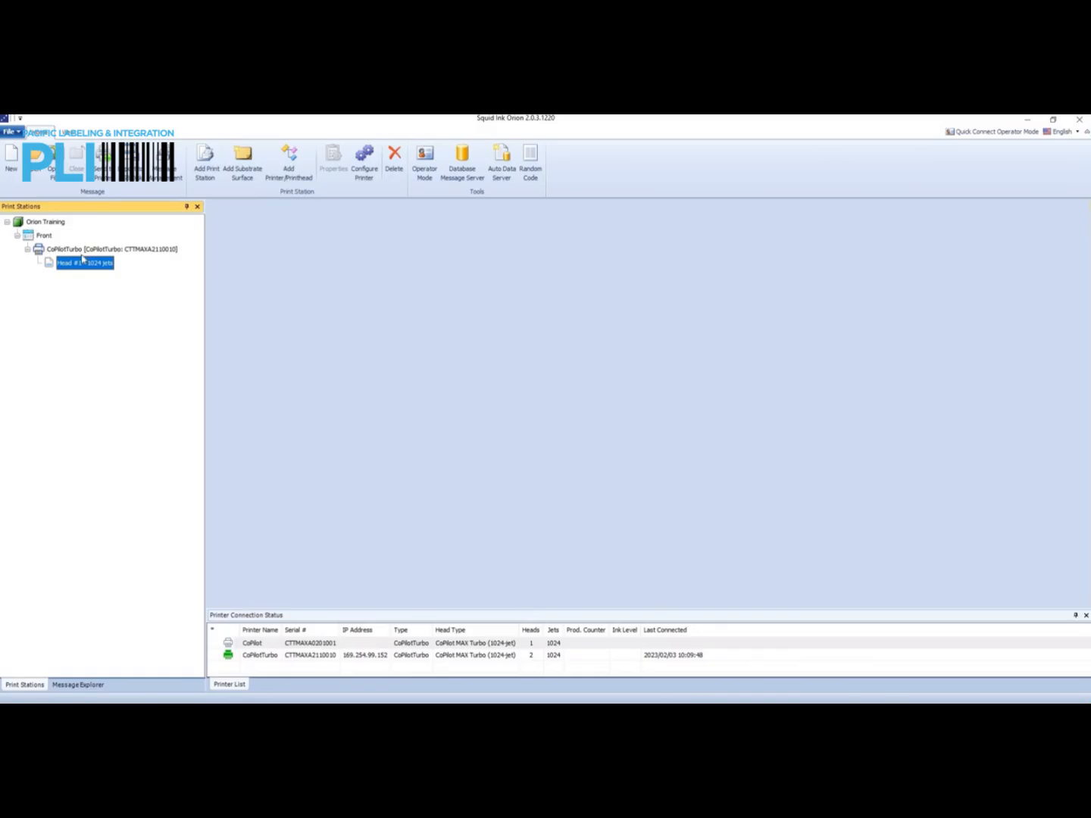
{"action": "left_click", "coordinate": [12, 175]}
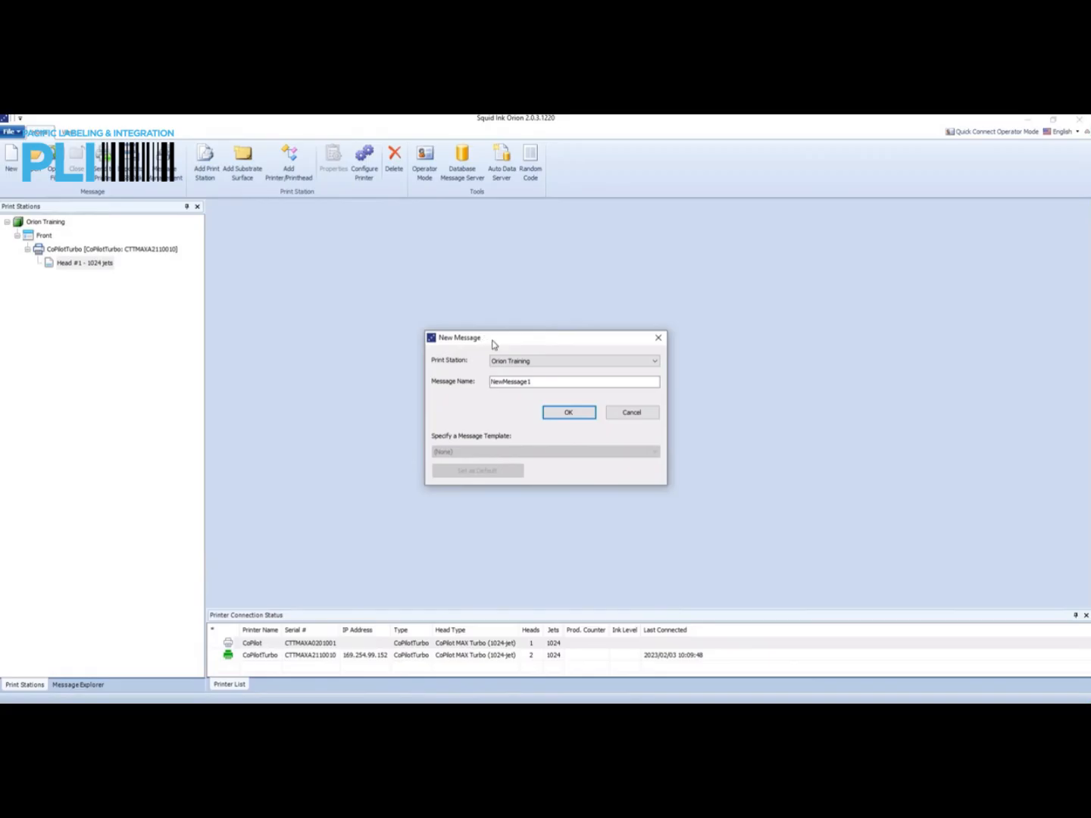
{"action": "left_click_drag", "start_coordinate": [534, 333], "coordinate": [539, 322]}
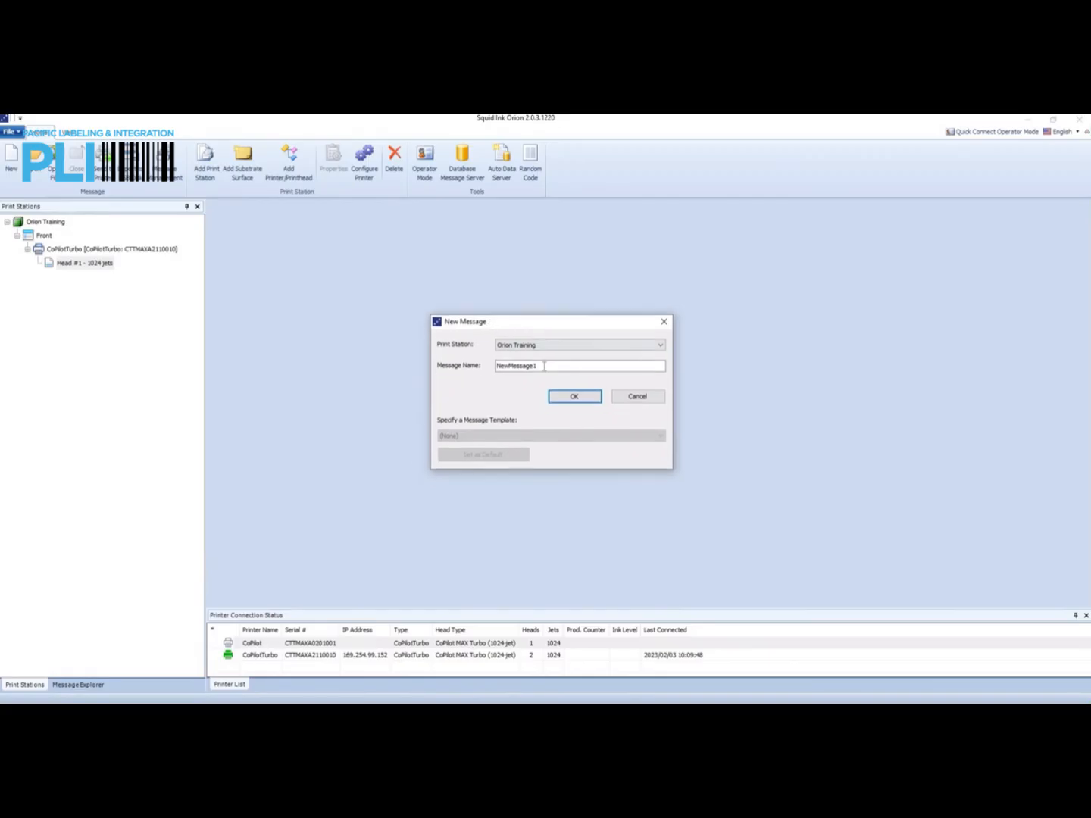
{"action": "left_click_drag", "start_coordinate": [480, 374], "coordinate": [477, 379]}
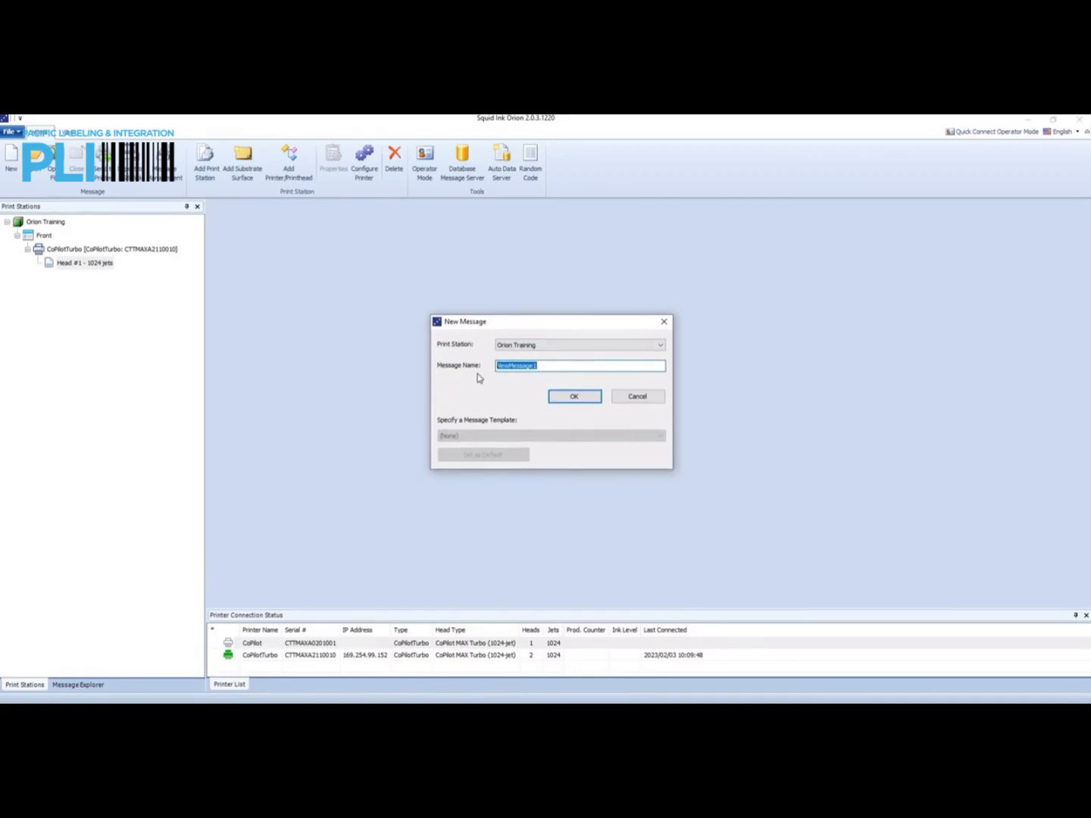
{"action": "type", "text": "Training MSG"}
{"action": "left_click", "coordinate": [584, 397]}
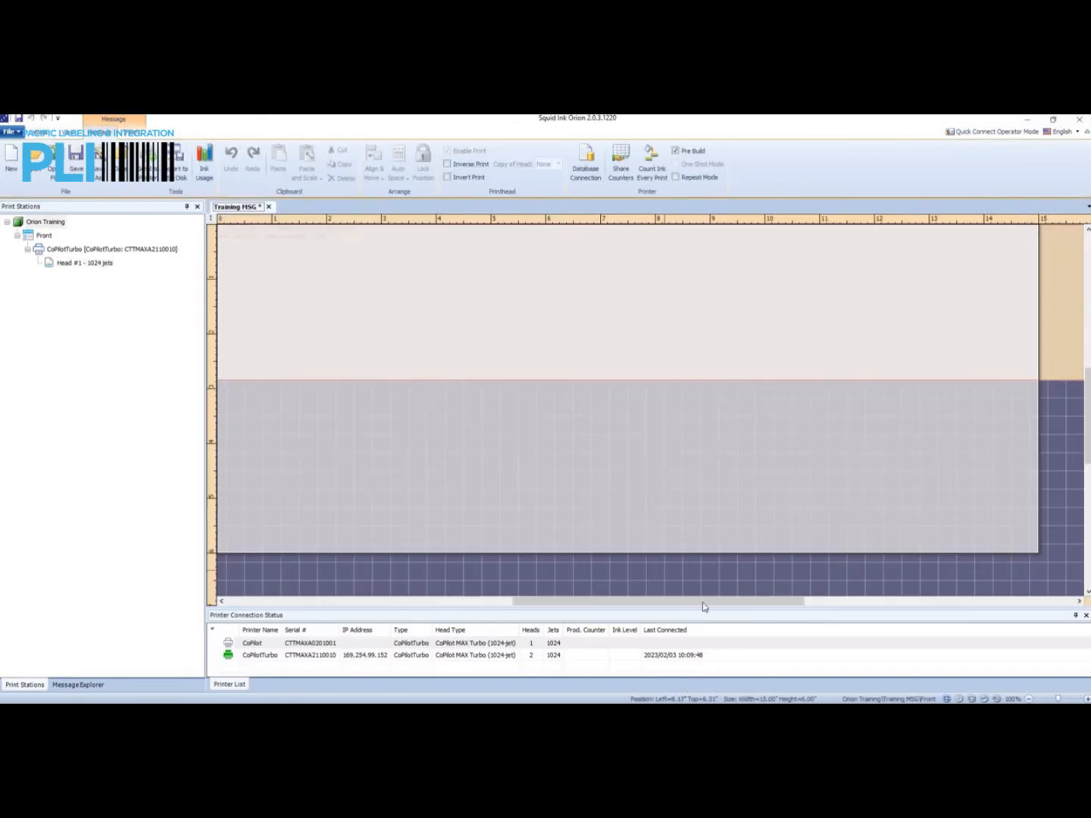
{"action": "left_click_drag", "start_coordinate": [699, 603], "coordinate": [675, 601]}
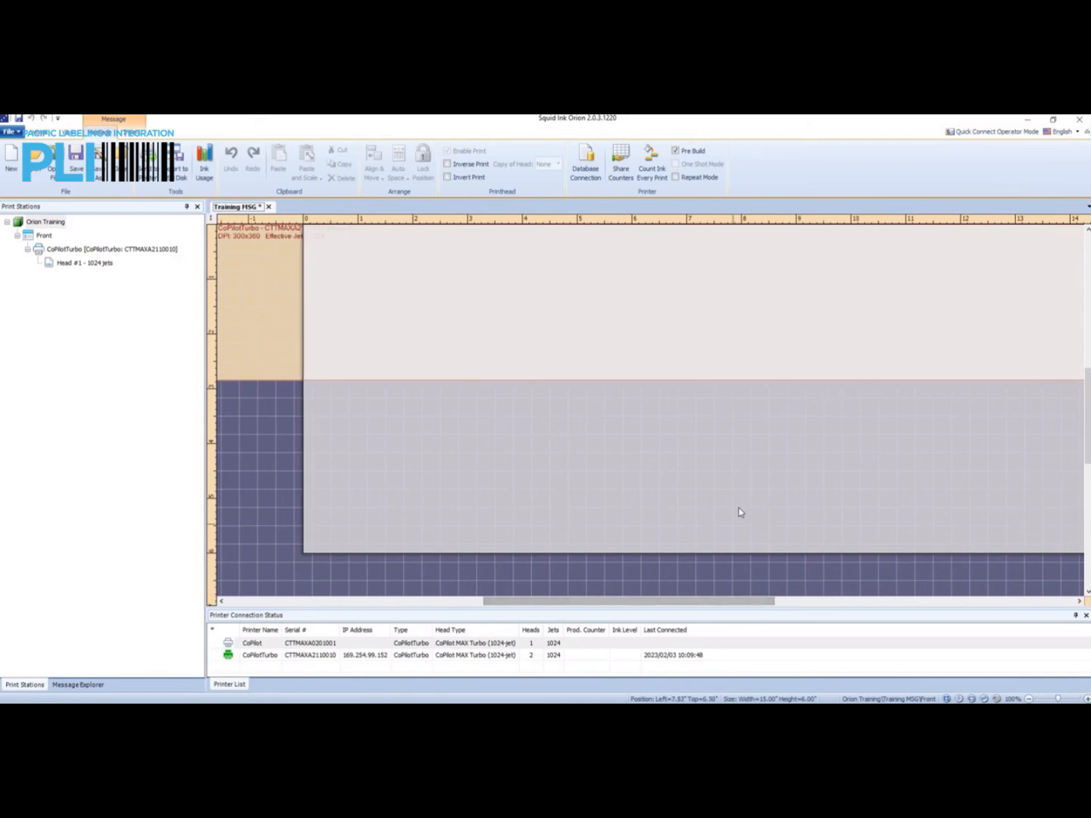
Examine the extents of the blank Training MSG substrate and the area Head #1 can print on it.
{"action": "scroll", "coordinate": [741, 512], "scroll_direction": "up", "scroll_amount": 5}
{"action": "scroll", "coordinate": [741, 513], "scroll_direction": "down", "scroll_amount": 4}
{"action": "scroll", "coordinate": [741, 513], "scroll_direction": "up", "scroll_amount": 1}
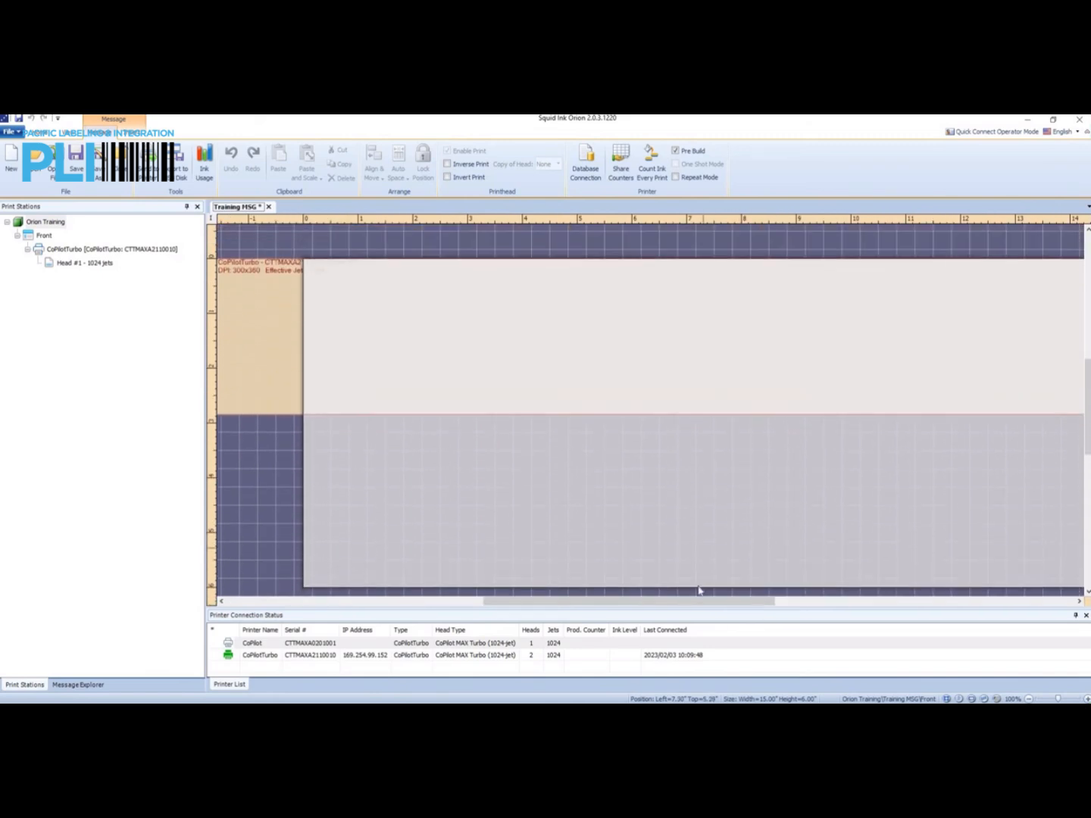
{"action": "mouse_move", "coordinate": [698, 604]}
{"action": "left_mouse_down"}
{"action": "mouse_move", "coordinate": [741, 610]}
{"action": "mouse_move", "coordinate": [712, 619]}
{"action": "left_mouse_up"}
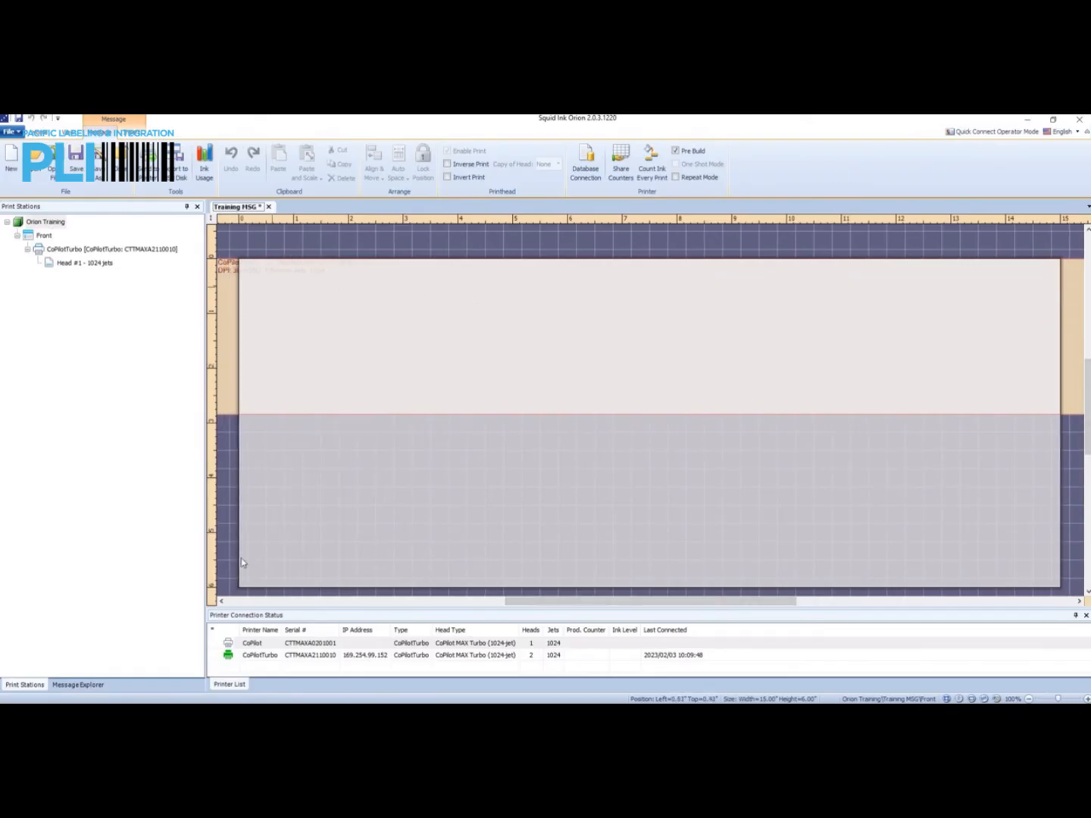
{"action": "scroll", "coordinate": [896, 462], "scroll_direction": "up", "scroll_amount": 1}
{"action": "scroll", "coordinate": [895, 460], "scroll_direction": "down", "scroll_amount": 1}
{"action": "scroll", "coordinate": [895, 460], "scroll_direction": "down", "scroll_amount": 2}
{"action": "scroll", "coordinate": [808, 421], "scroll_direction": "up", "scroll_amount": 2}
{"action": "left_click_drag", "start_coordinate": [707, 604], "coordinate": [638, 618]}
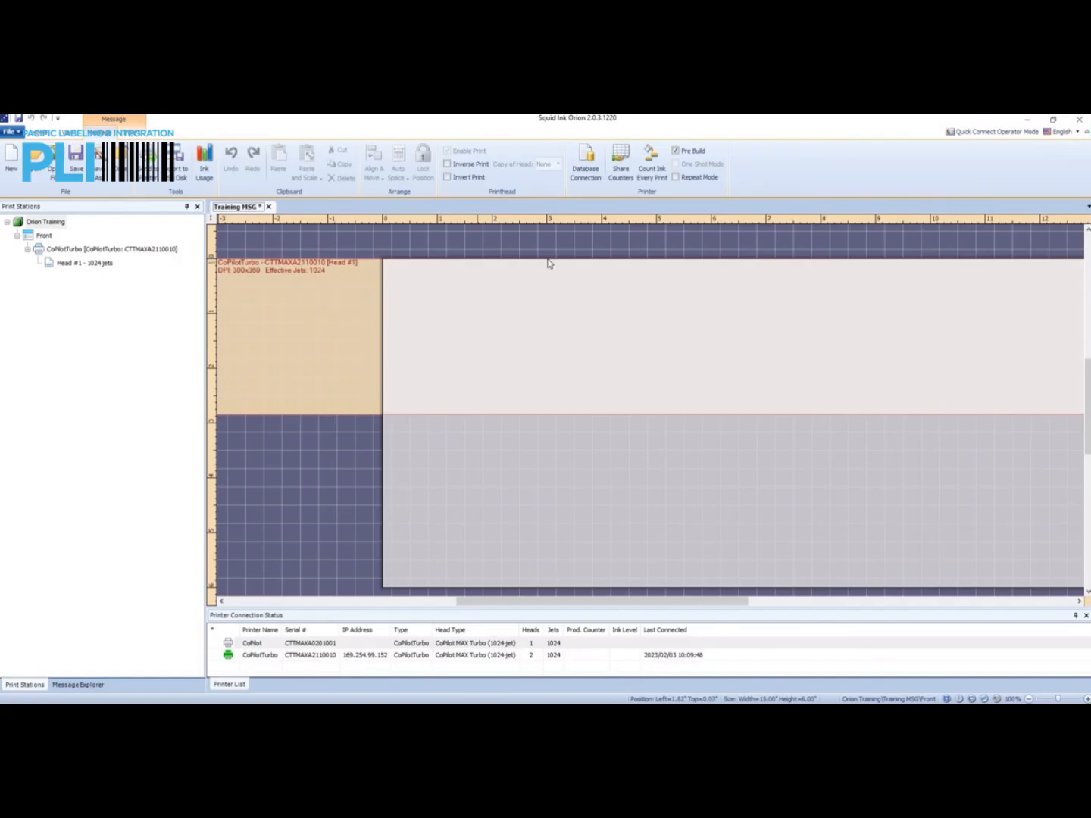
{"action": "scroll", "coordinate": [546, 285], "scroll_direction": "down", "scroll_amount": 1}
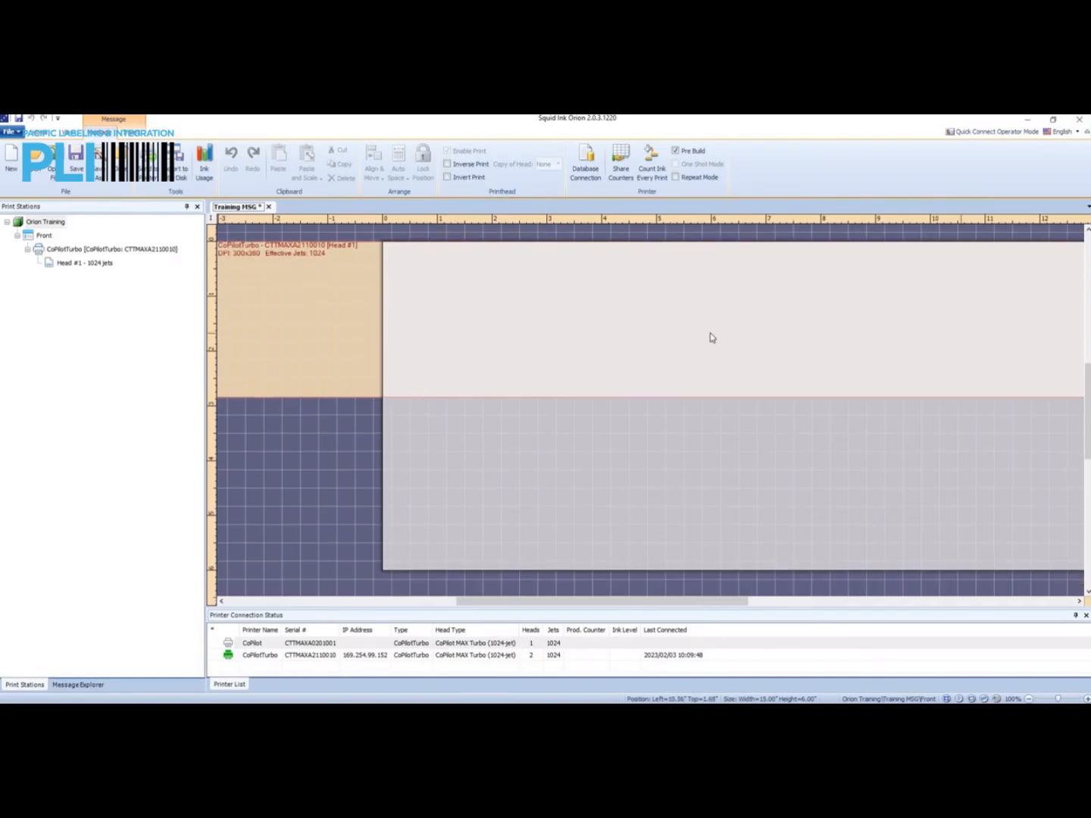
{"action": "left_click_drag", "start_coordinate": [557, 599], "coordinate": [573, 579]}
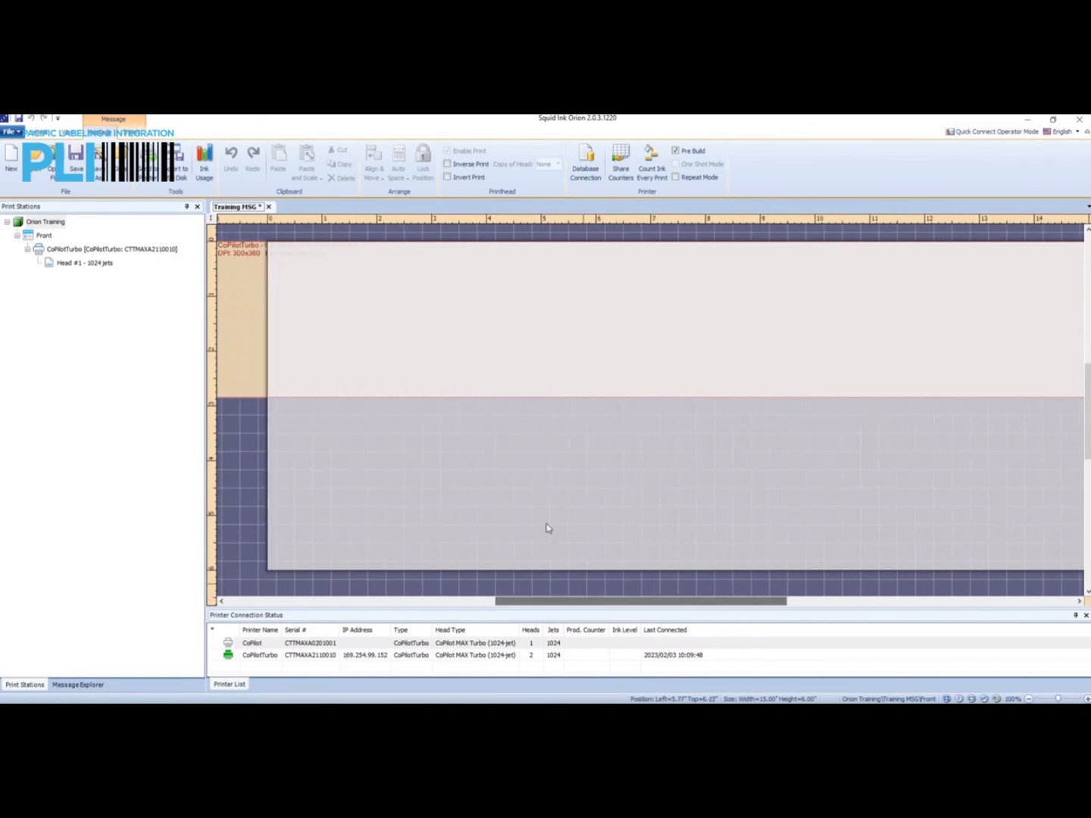
{"action": "scroll", "coordinate": [530, 504], "scroll_direction": "up", "scroll_amount": 3}
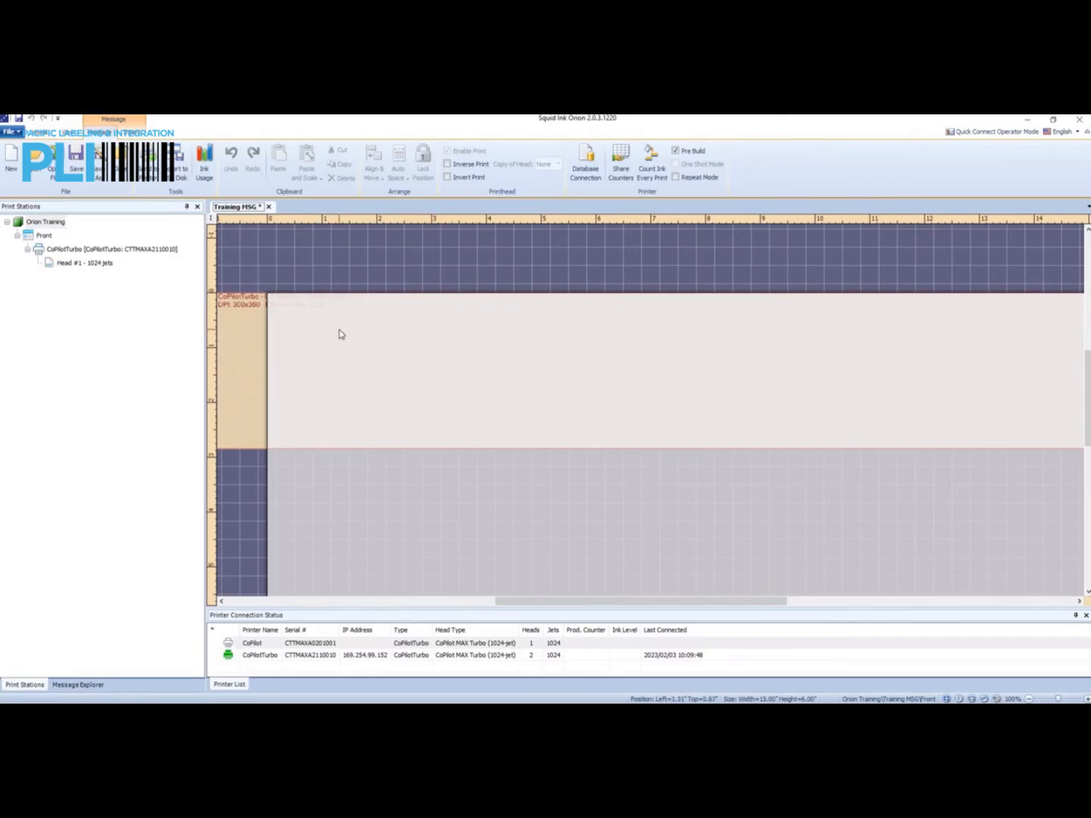
Look through the field types that can be created inside the printable area of the message.
{"action": "right_click", "coordinate": [443, 350]}
{"action": "right_click", "coordinate": [610, 310]}
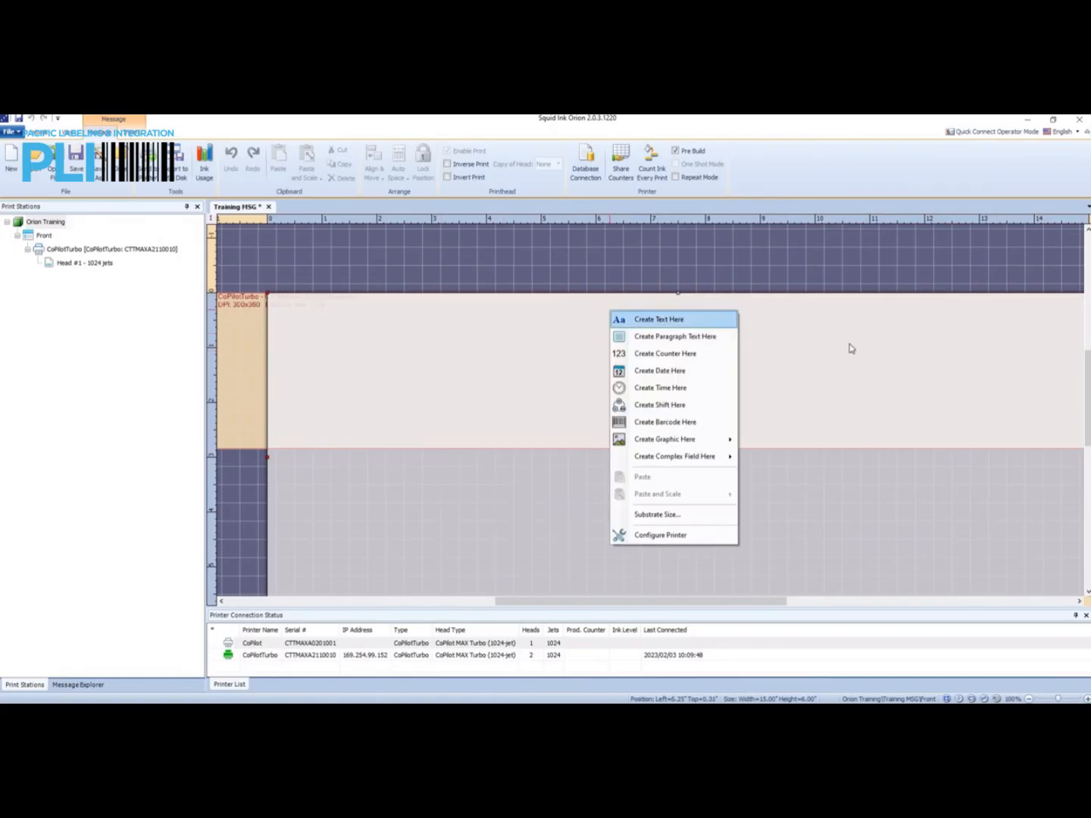
{"action": "right_click", "coordinate": [850, 369]}
{"action": "right_click", "coordinate": [954, 331]}
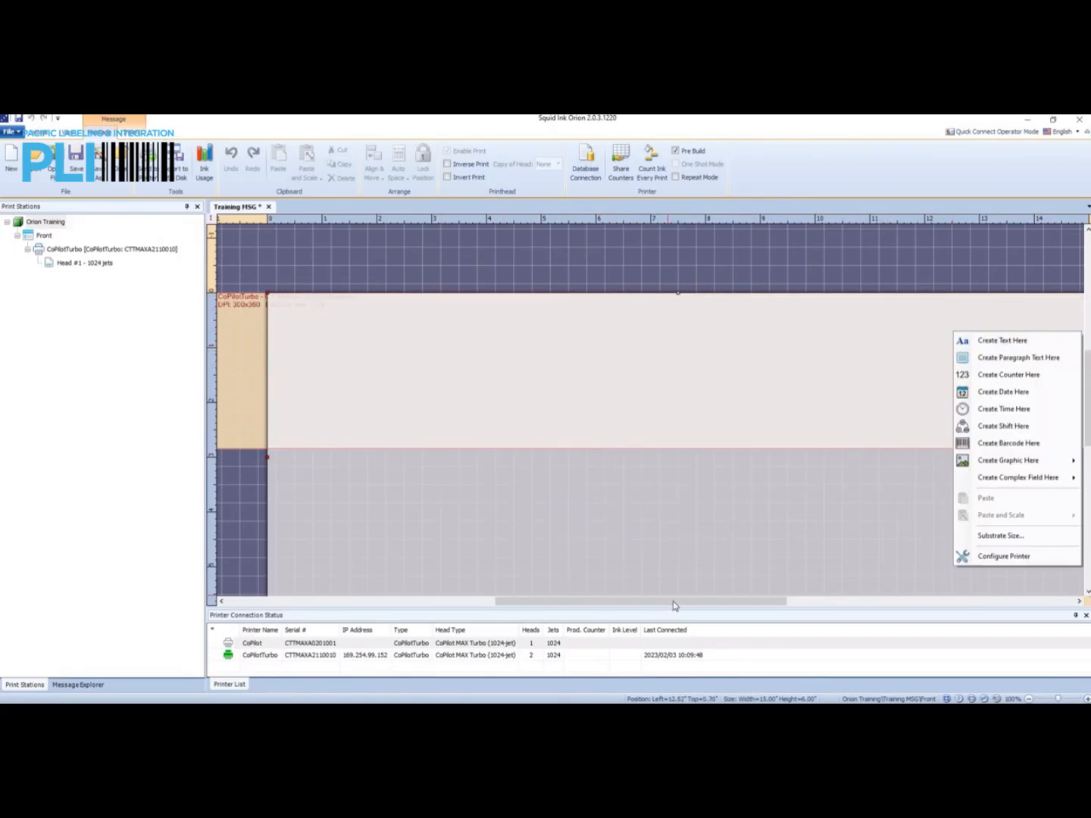
{"action": "left_click_drag", "start_coordinate": [714, 603], "coordinate": [678, 606]}
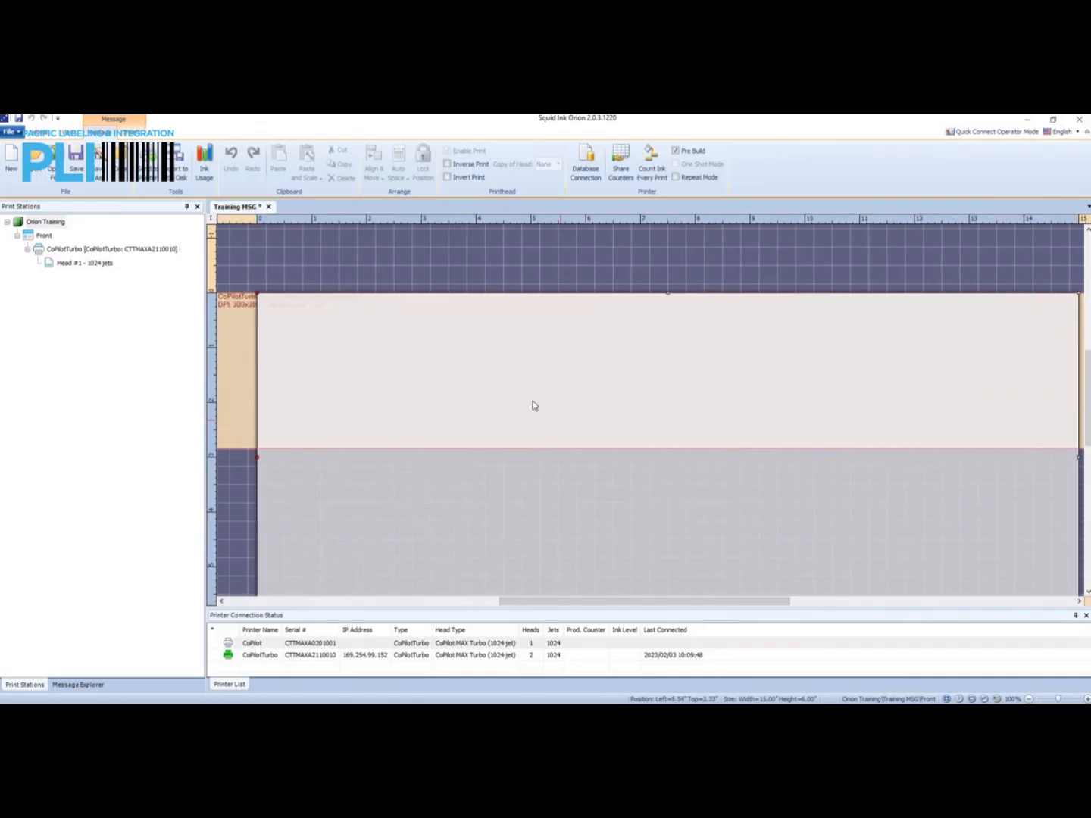
{"action": "scroll", "coordinate": [475, 374], "scroll_direction": "up", "scroll_amount": 1}
{"action": "scroll", "coordinate": [476, 374], "scroll_direction": "down", "scroll_amount": 3}
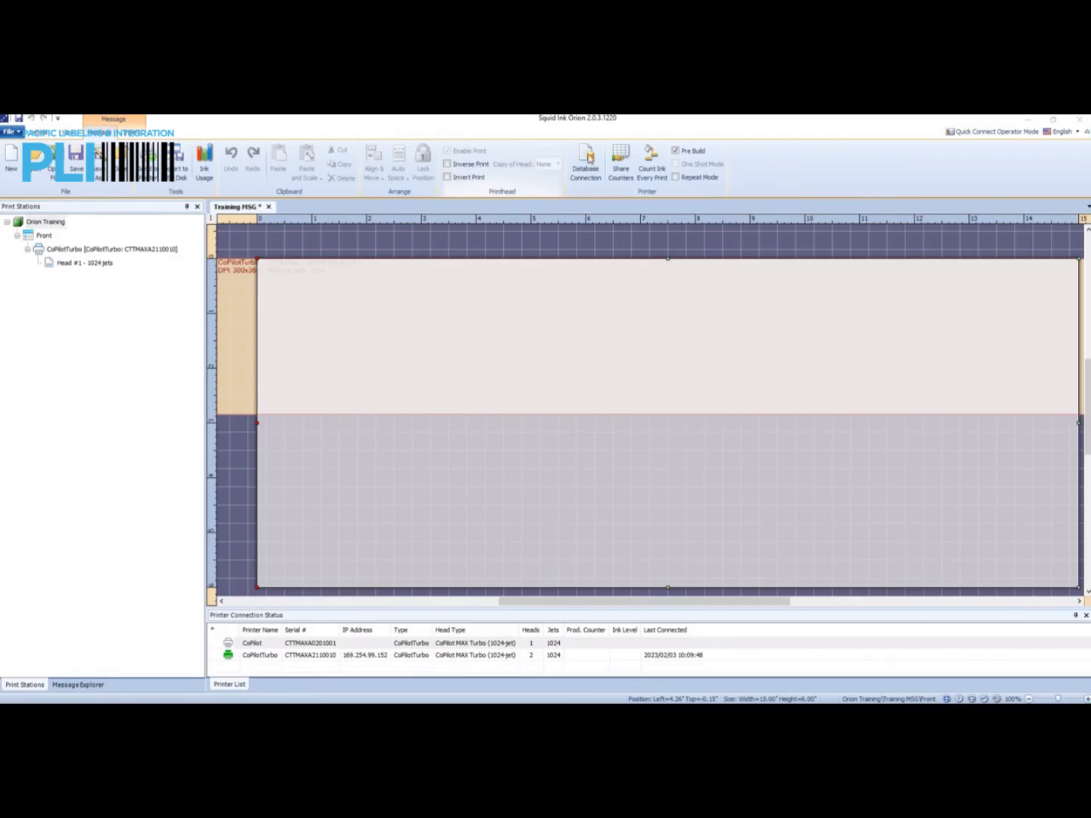
{"action": "left_click", "coordinate": [586, 162]}
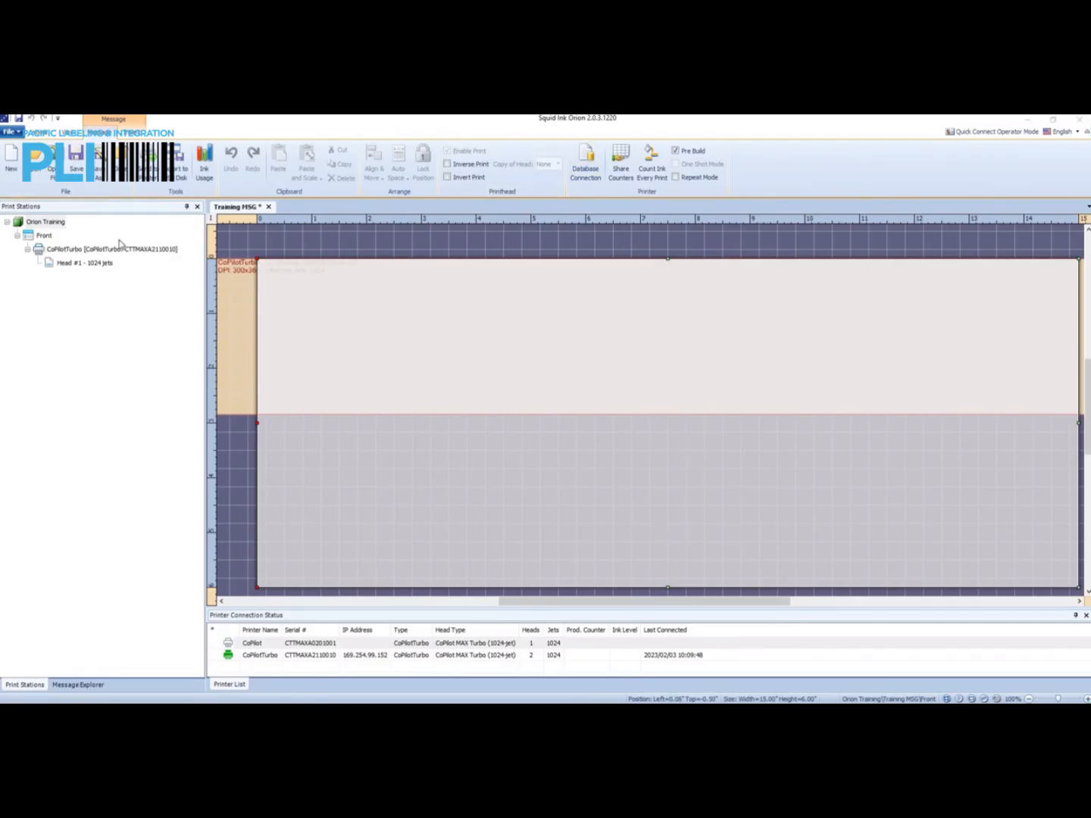
Check the Orion license status and the available activation methods, leaving the license unchanged.
{"action": "left_click", "coordinate": [11, 132]}
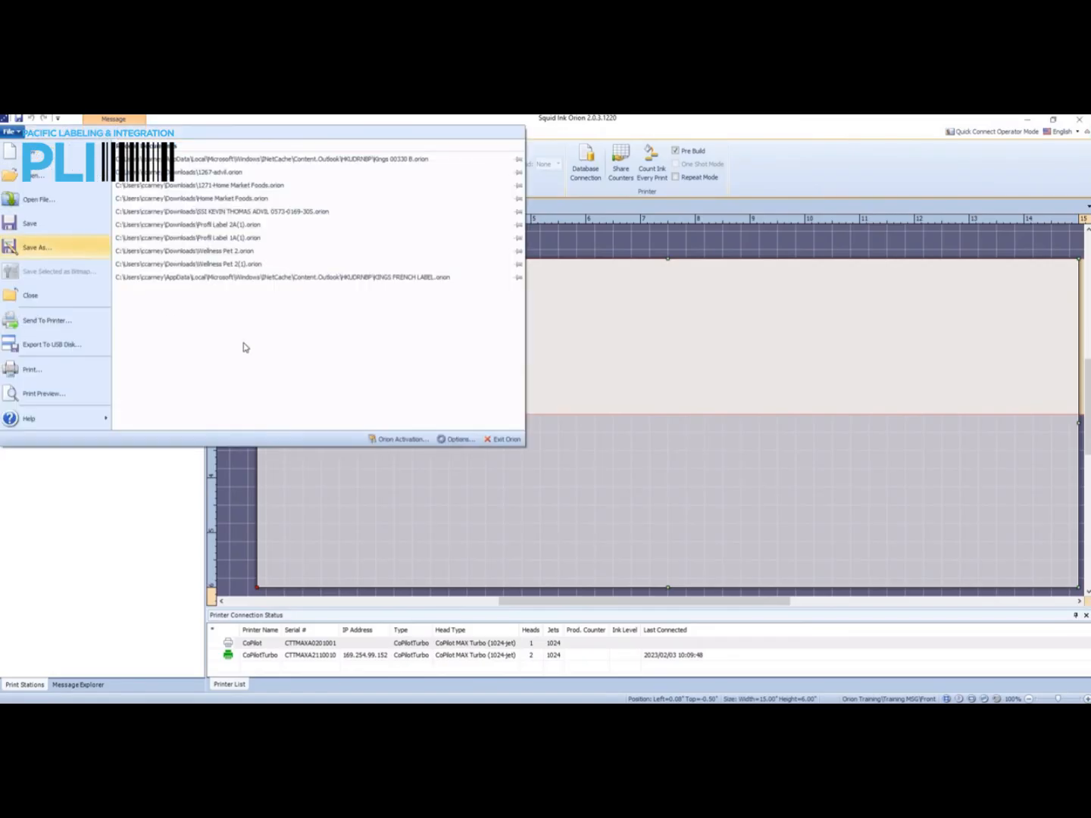
{"action": "left_click", "coordinate": [401, 440]}
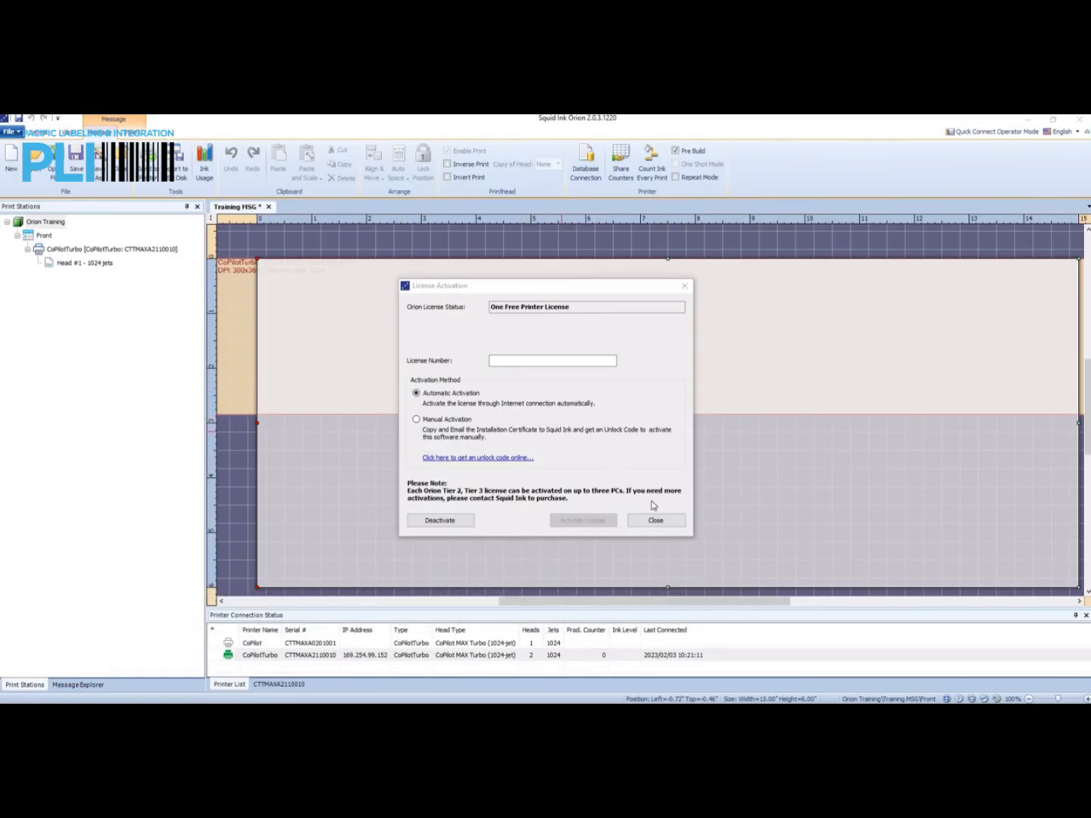
{"action": "left_click", "coordinate": [669, 526]}
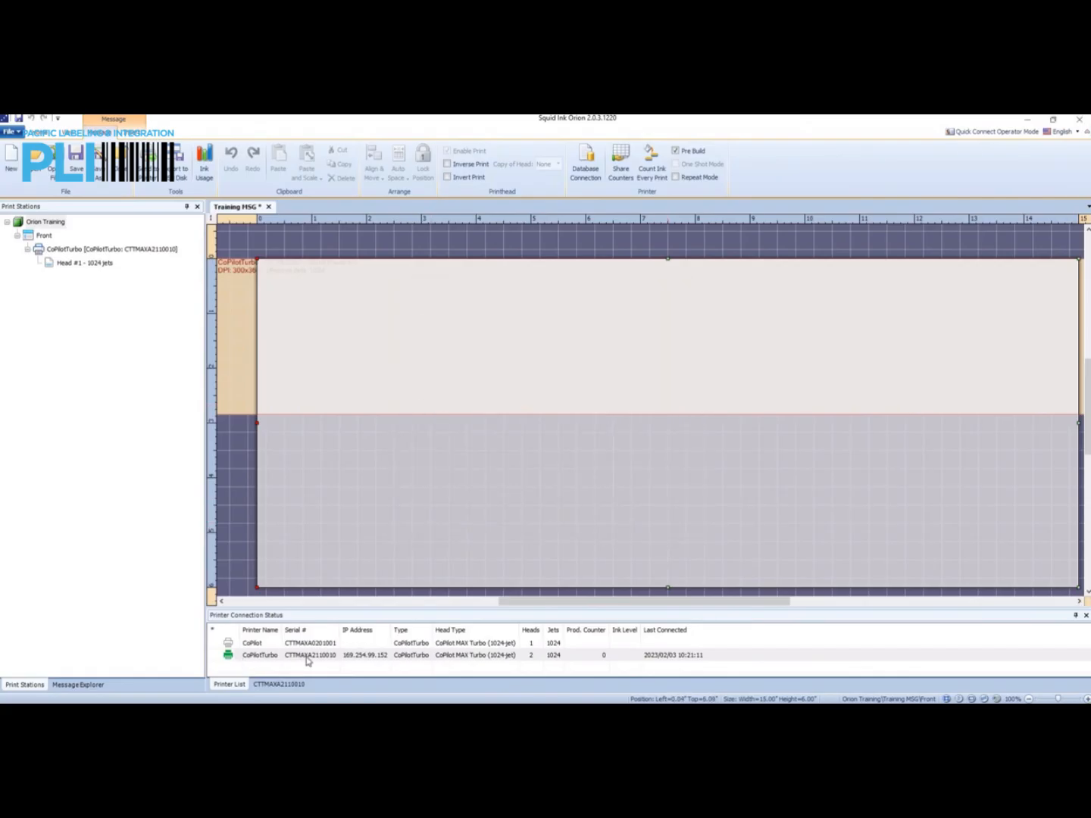
Open the configuration of the CoPilotTurbo at 169.254.99.152 and review its general information, font list and ink system settings.
{"action": "left_click_drag", "start_coordinate": [522, 603], "coordinate": [472, 606]}
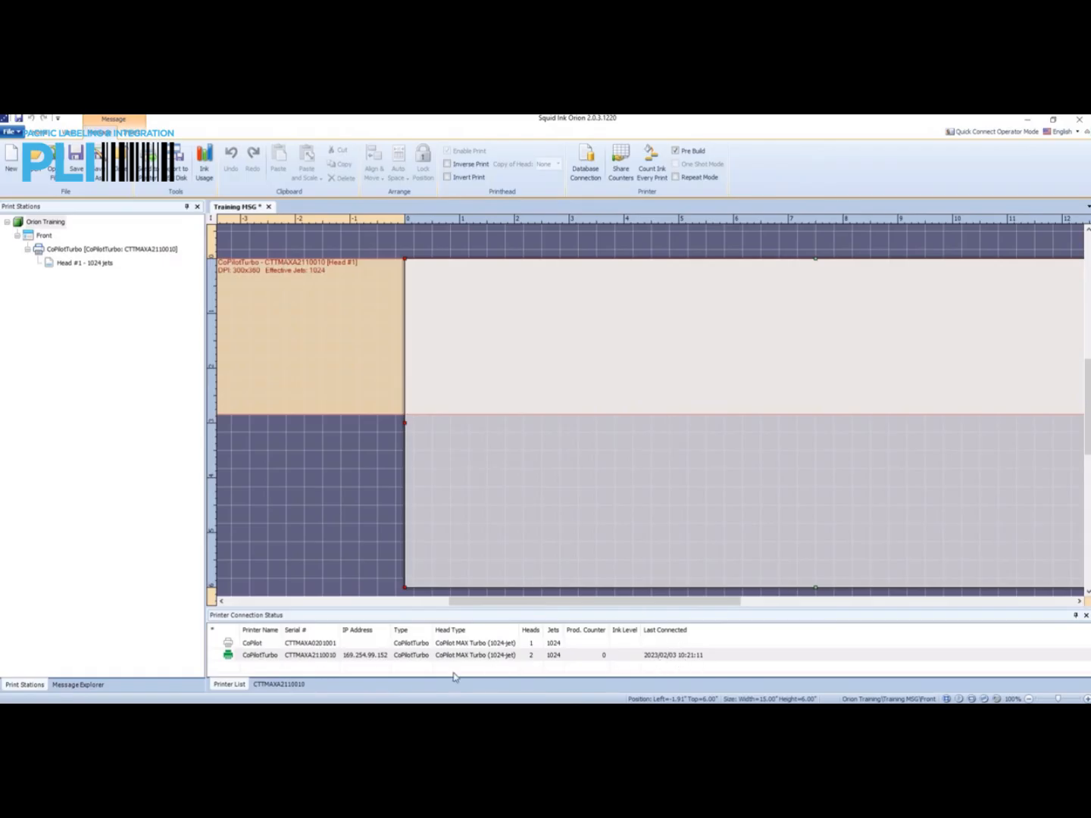
{"action": "double_click", "coordinate": [253, 657]}
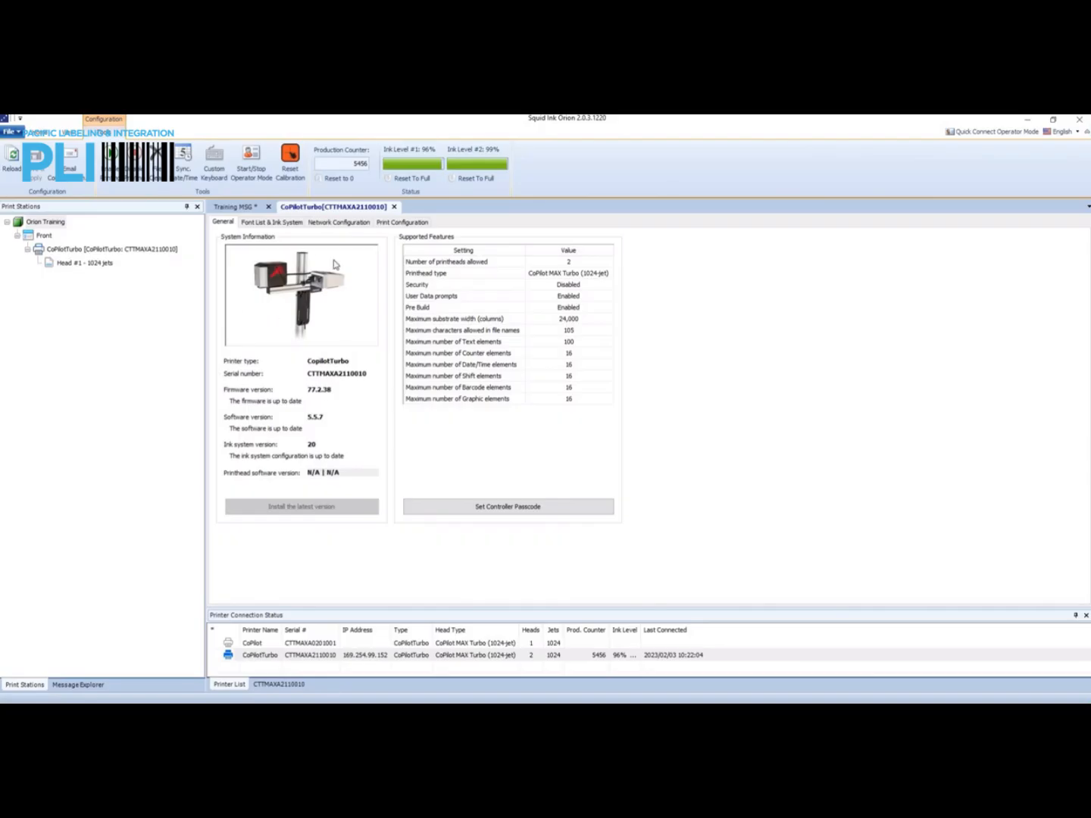
{"action": "left_click", "coordinate": [288, 223]}
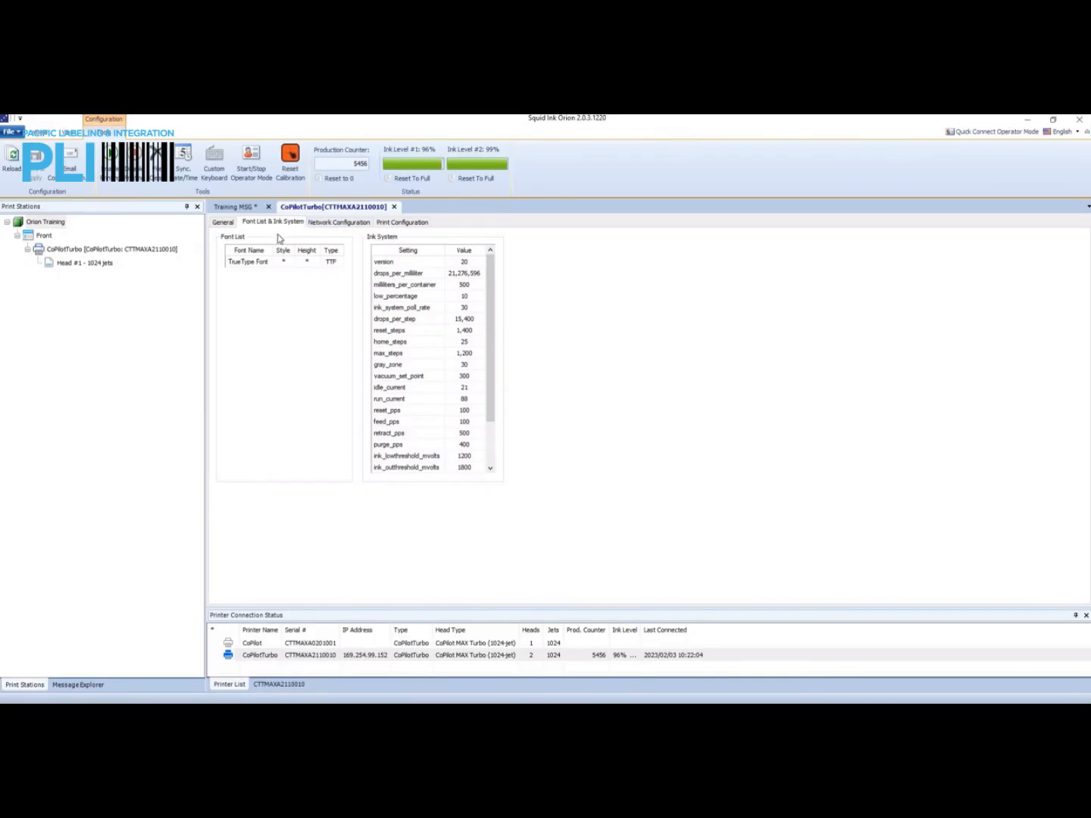
Try the fixed IP address option in the CoPilotTurbo's network configuration, and return to obtaining the address automatically.
{"action": "left_click", "coordinate": [338, 225]}
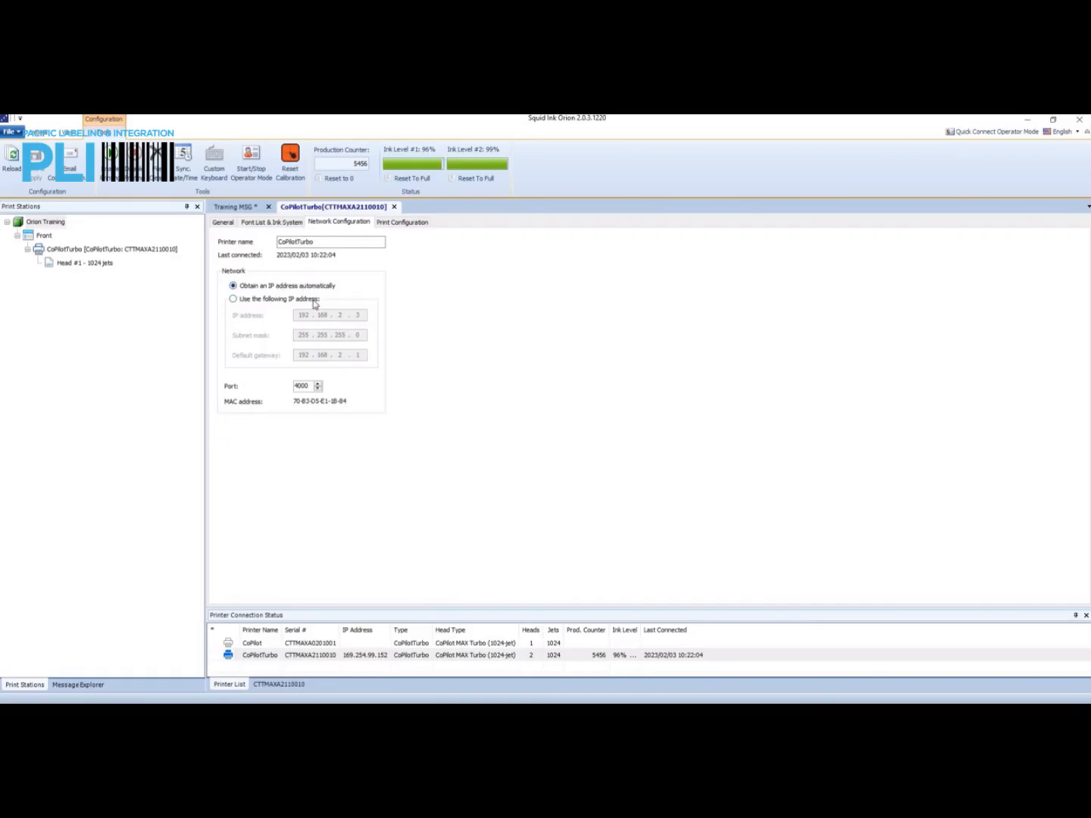
{"action": "left_click", "coordinate": [234, 300]}
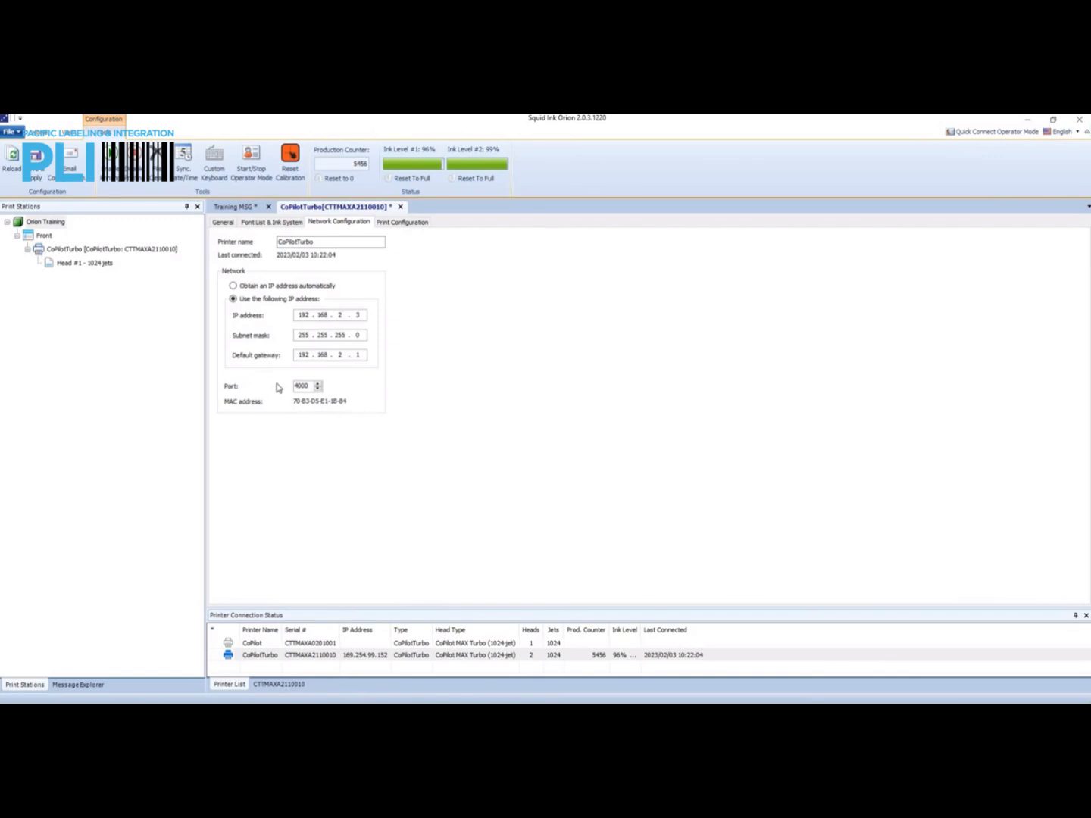
{"action": "left_click", "coordinate": [234, 287]}
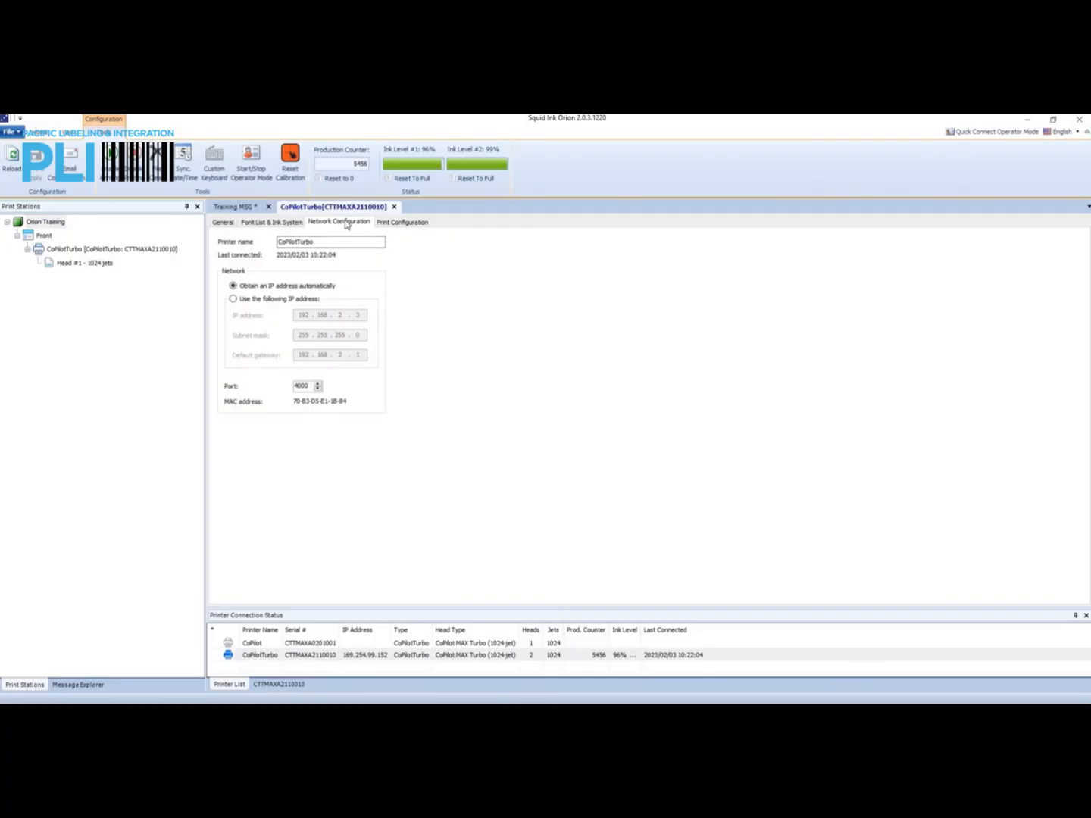
Apply the CoPilotTurbo's print configuration with speed detection set to None and a speed of 50 FPM.
{"action": "left_click", "coordinate": [400, 225]}
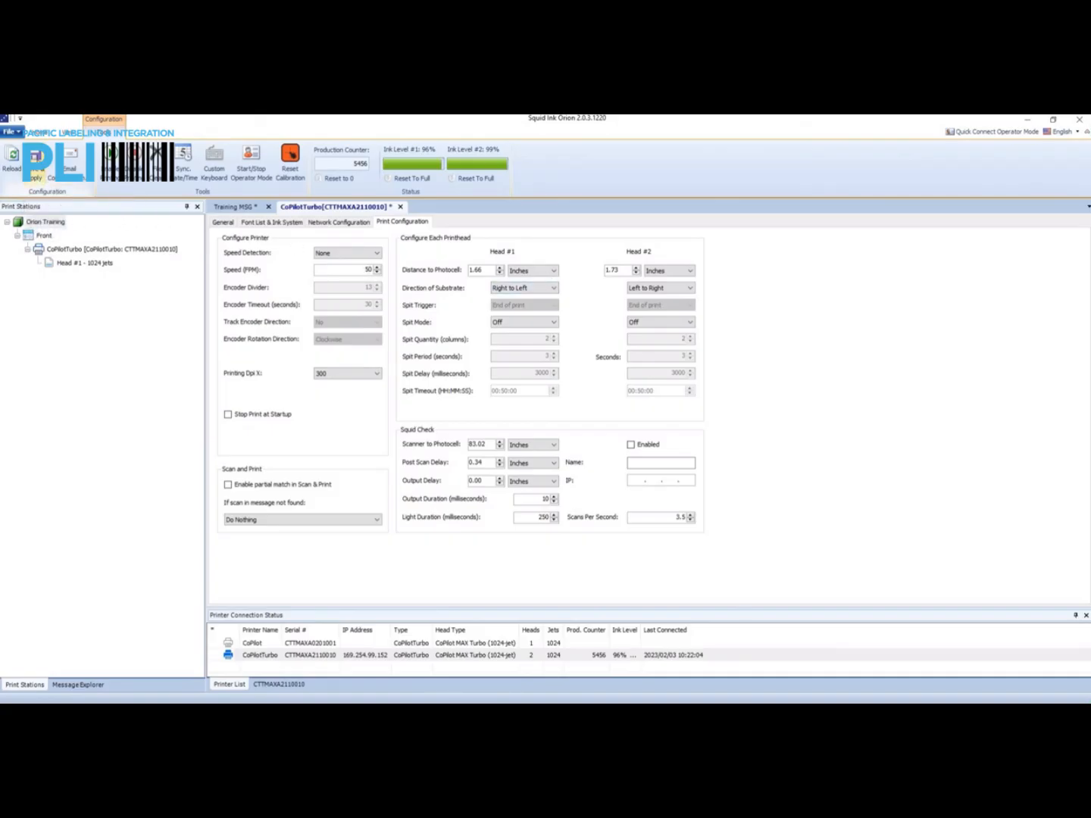
{"action": "left_click", "coordinate": [36, 161]}
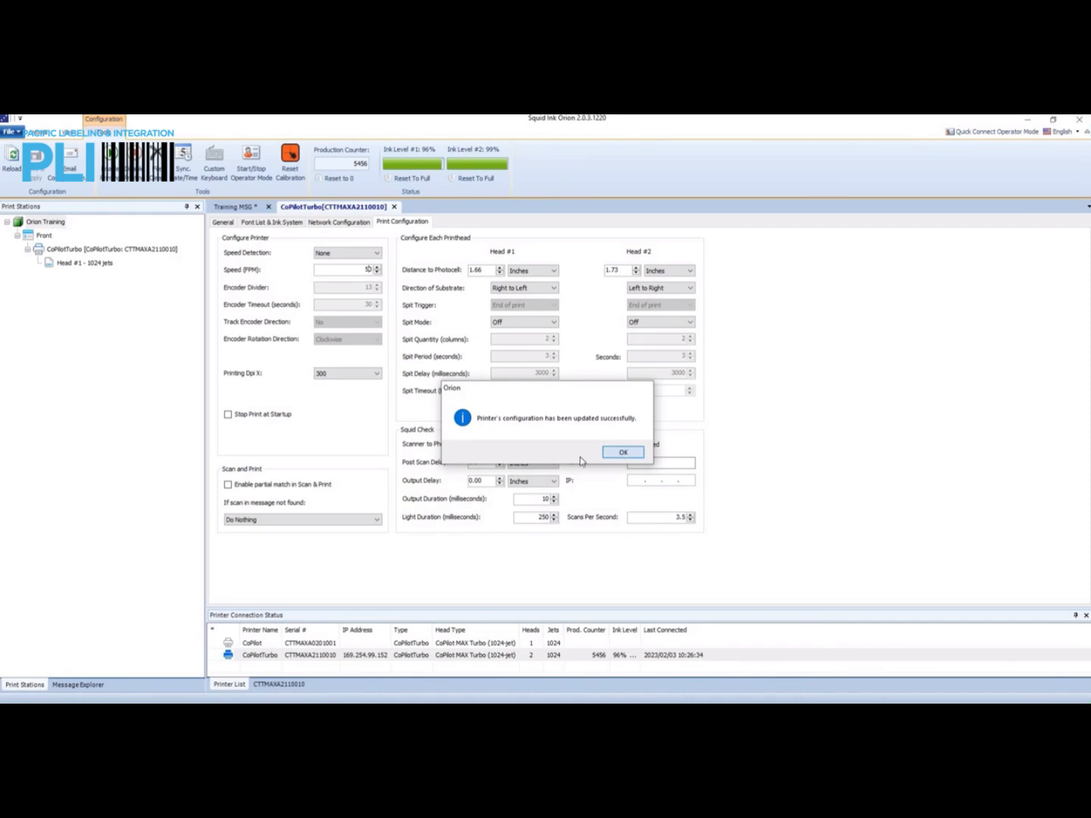
{"action": "left_click", "coordinate": [622, 453]}
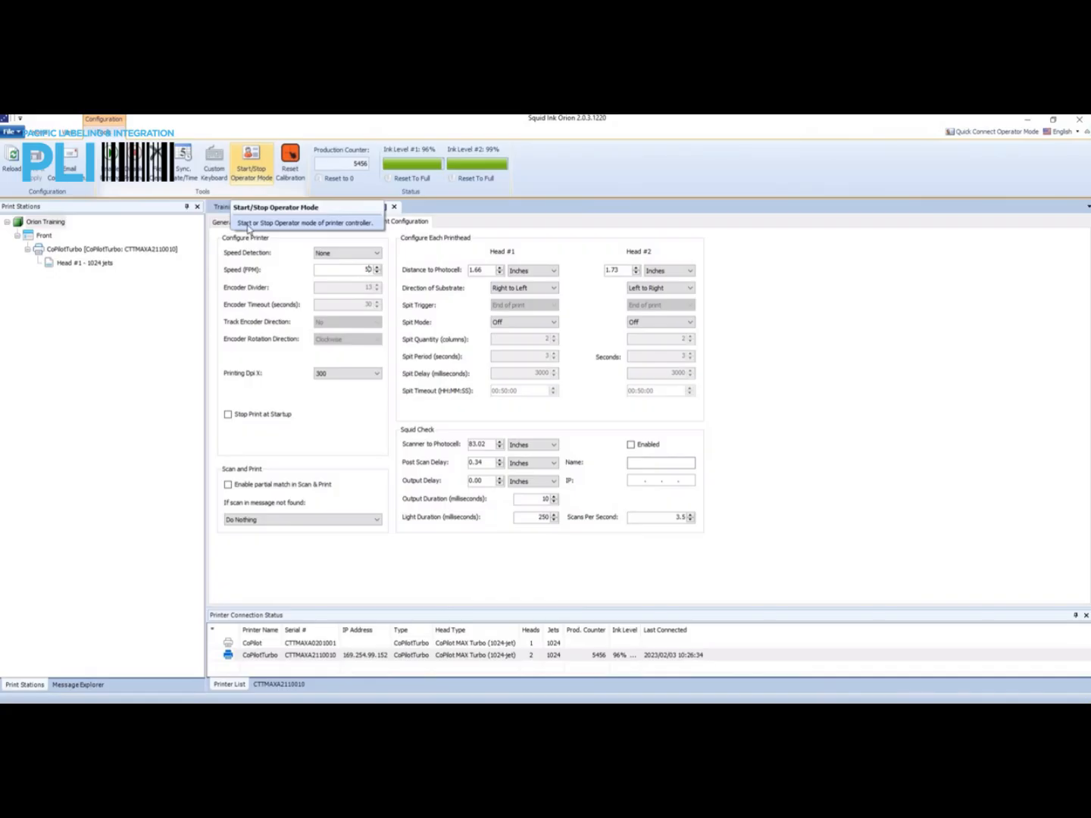
{"action": "left_click", "coordinate": [258, 176]}
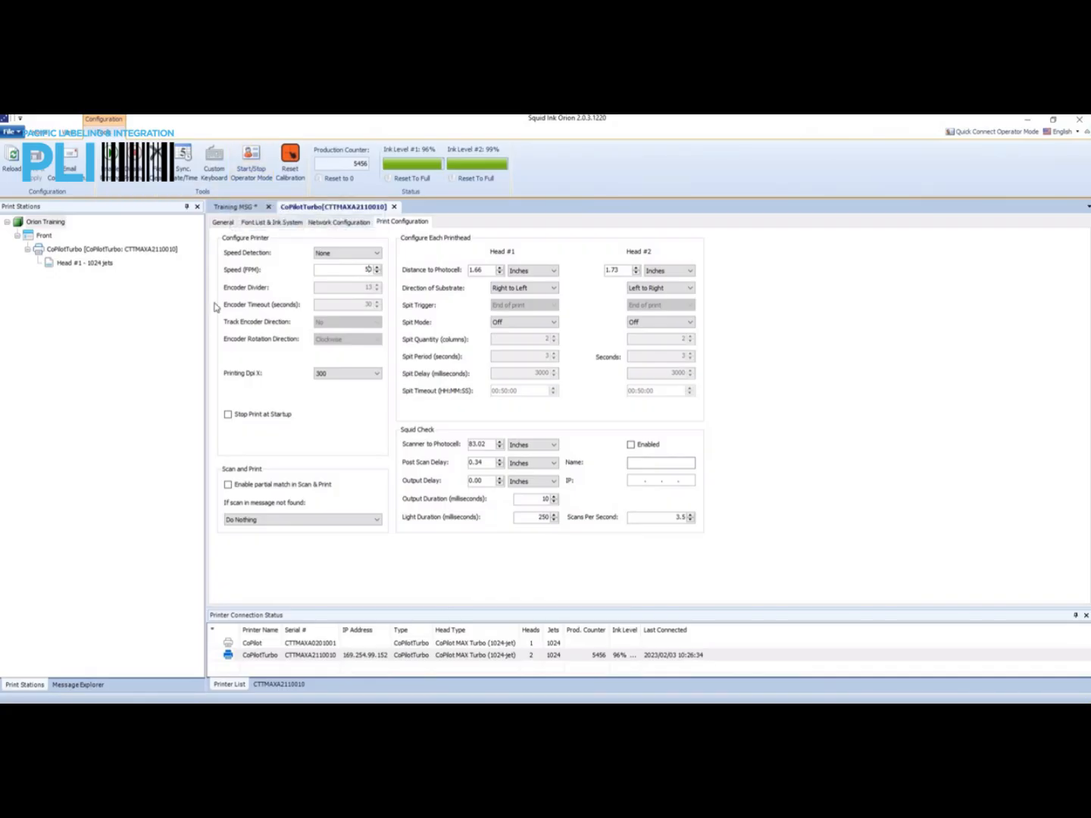